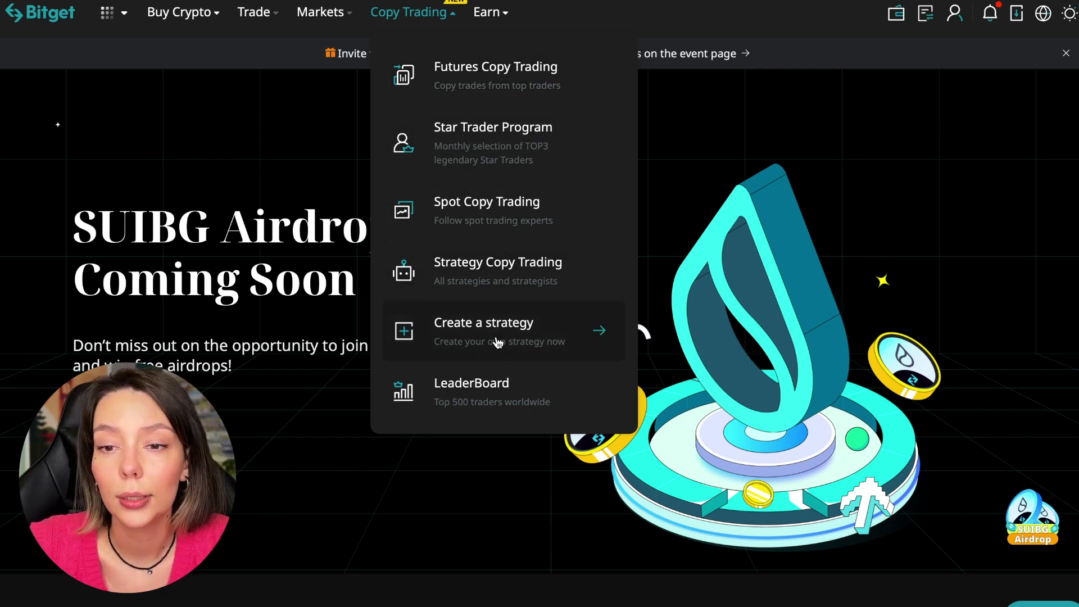
# Browse the Top 500 traders leaderboard, then go to the Futures Copy Trading top traders page.
pyautogui.click(495, 388)
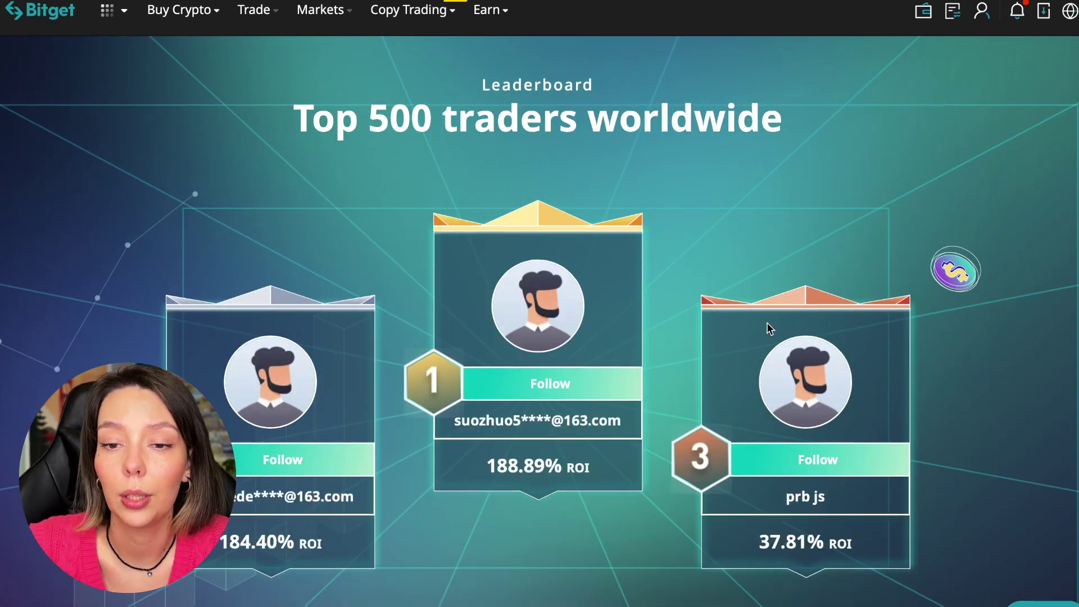
pyautogui.scroll(-2, 768, 329)
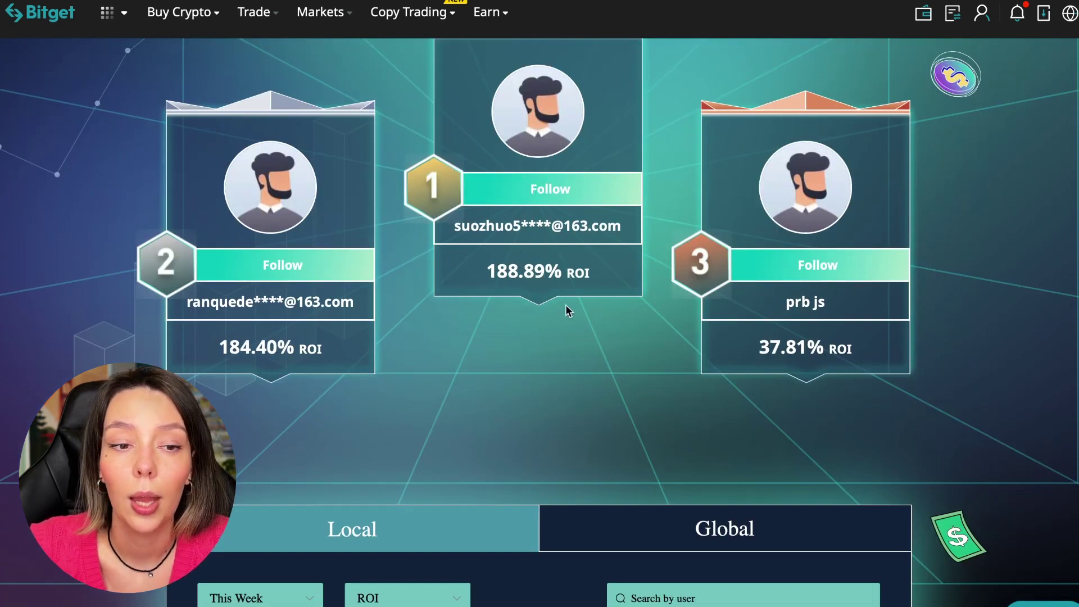
pyautogui.scroll(-2, 591, 375)
pyautogui.scroll(-2, 591, 375)
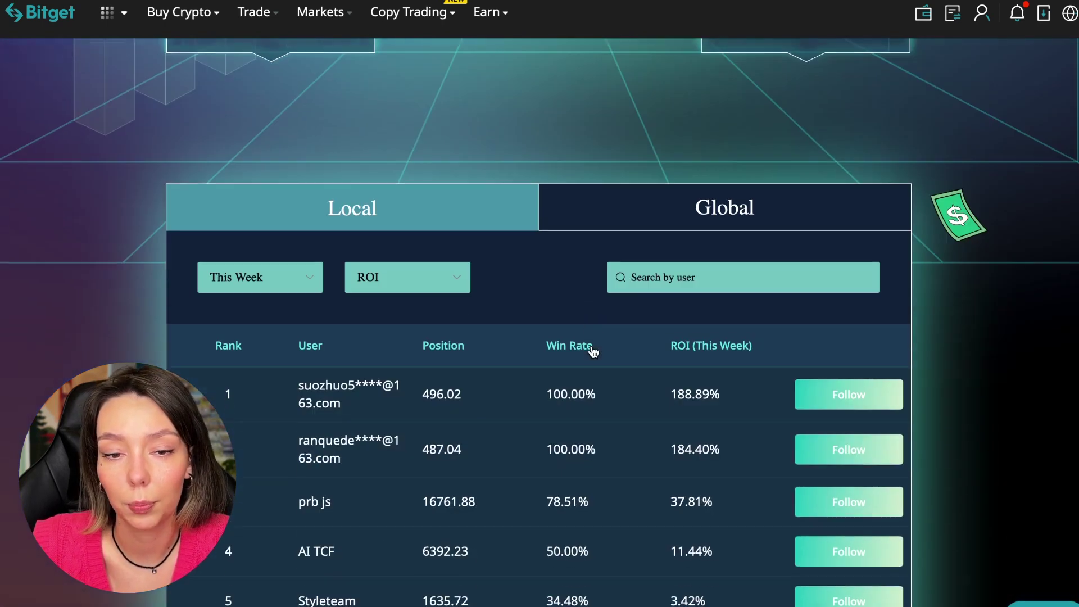
pyautogui.scroll(-3, 590, 351)
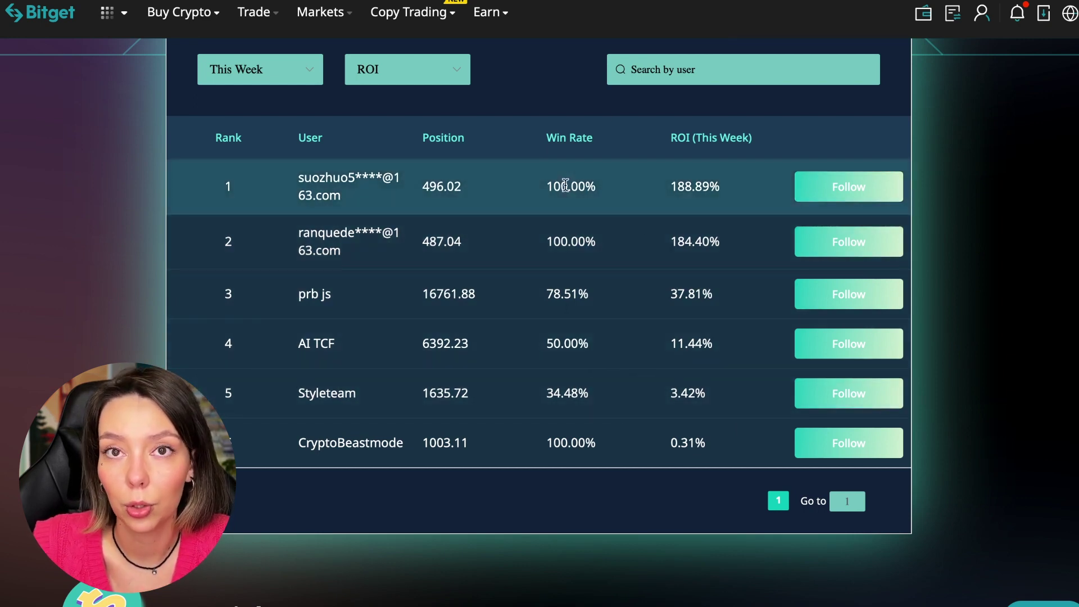
pyautogui.moveTo(546, 195); pyautogui.dragTo(600, 188)
pyautogui.click(673, 196)
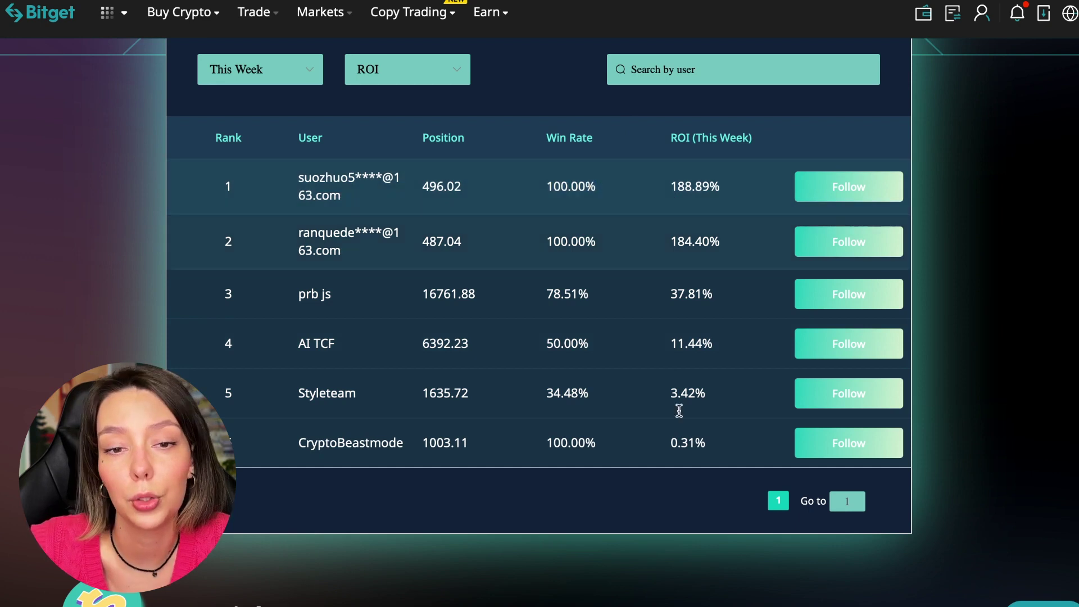
pyautogui.scroll(-1, 676, 438)
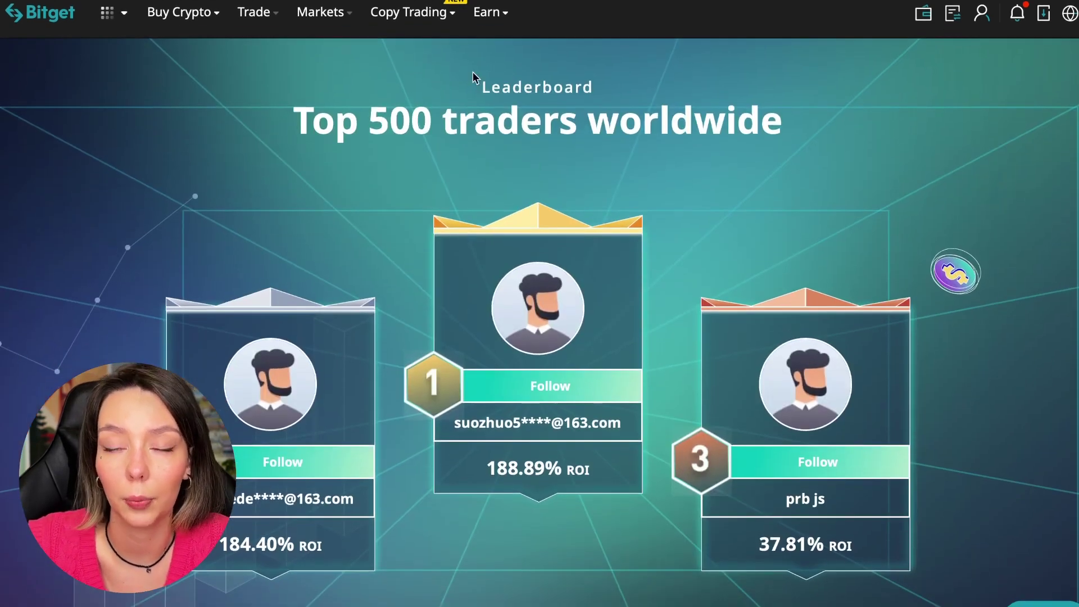
pyautogui.moveTo(412, 13)
pyautogui.click(467, 78)
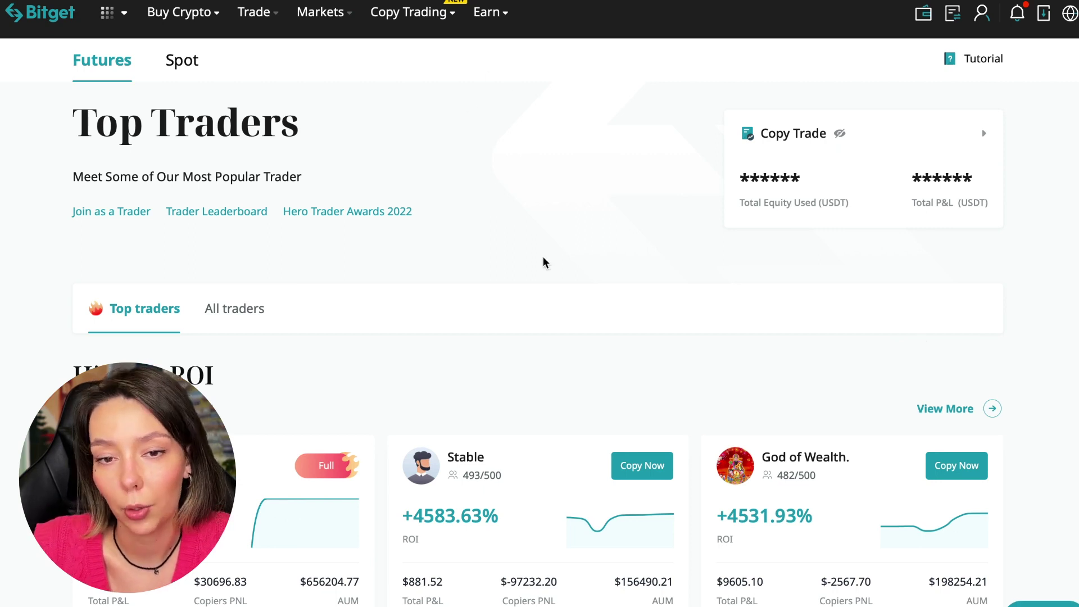
pyautogui.click(184, 73)
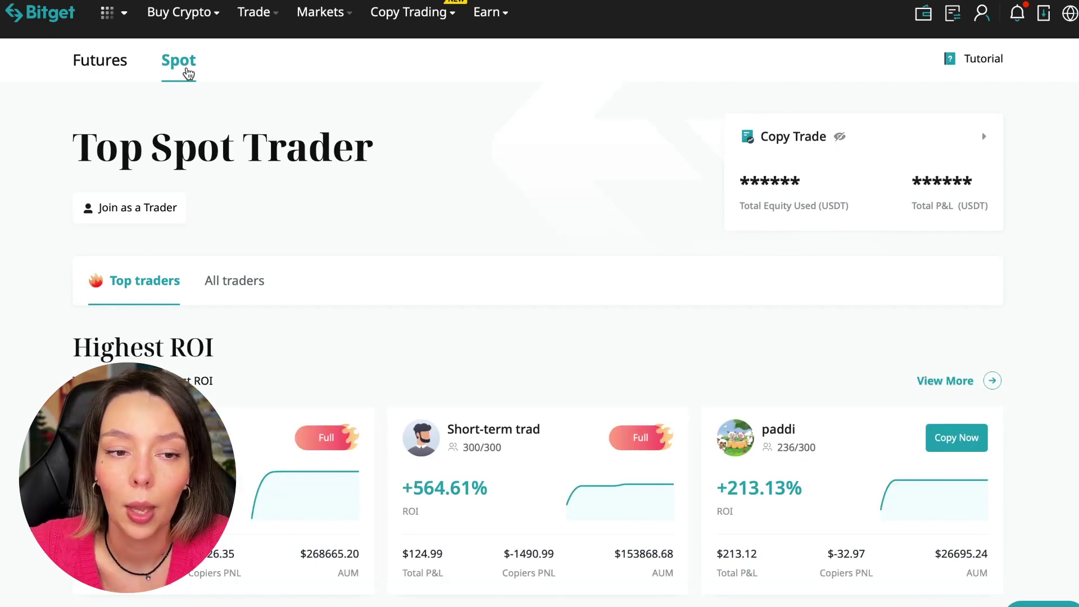
pyautogui.click(77, 68)
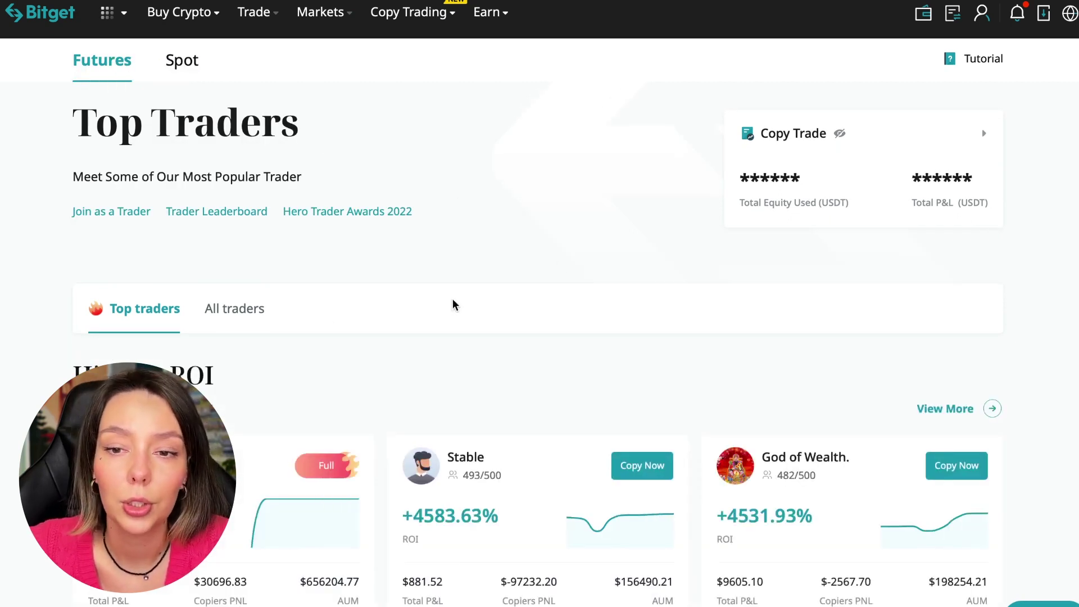
pyautogui.scroll(-3, 453, 304)
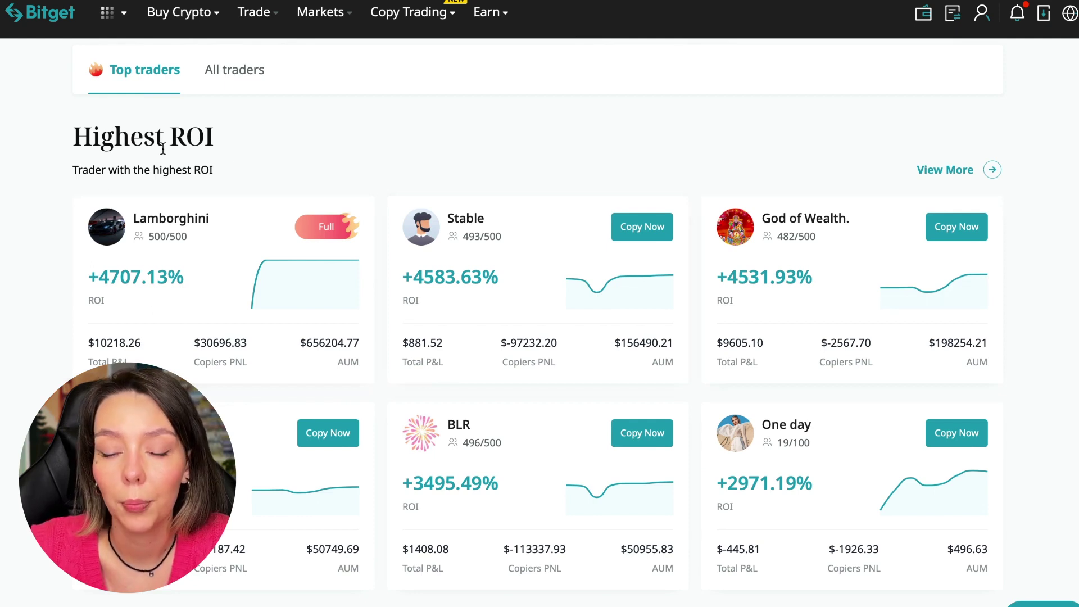
# Select and then deselect the Highest ROI heading text while reviewing the trader sections.
pyautogui.moveTo(210, 137); pyautogui.dragTo(72, 135)
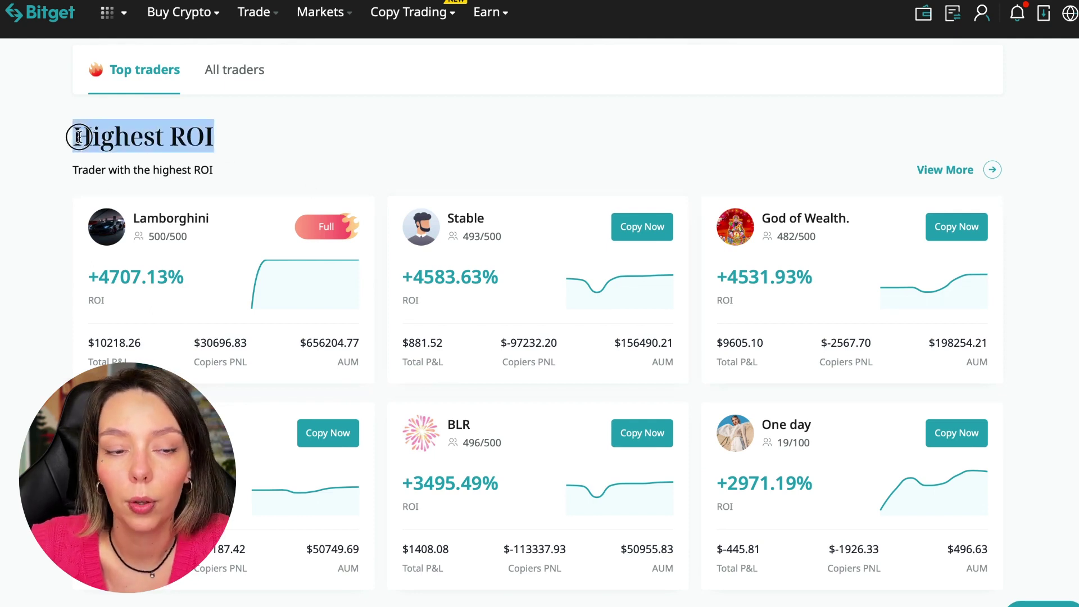
pyautogui.click(233, 159)
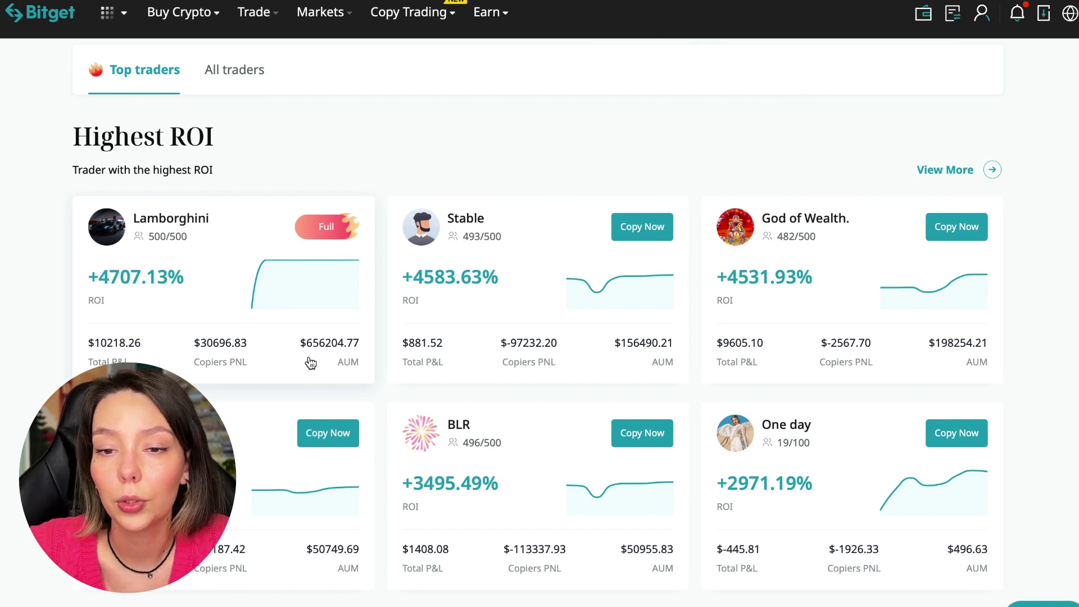
pyautogui.scroll(-8, 311, 363)
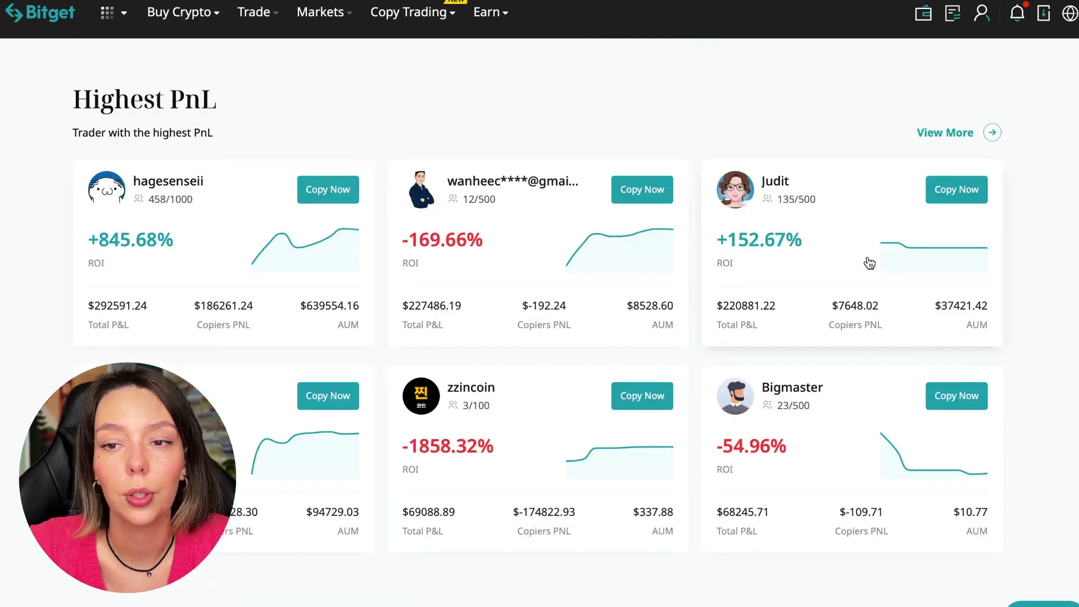
pyautogui.scroll(-4, 724, 405)
pyautogui.scroll(-2, 287, 317)
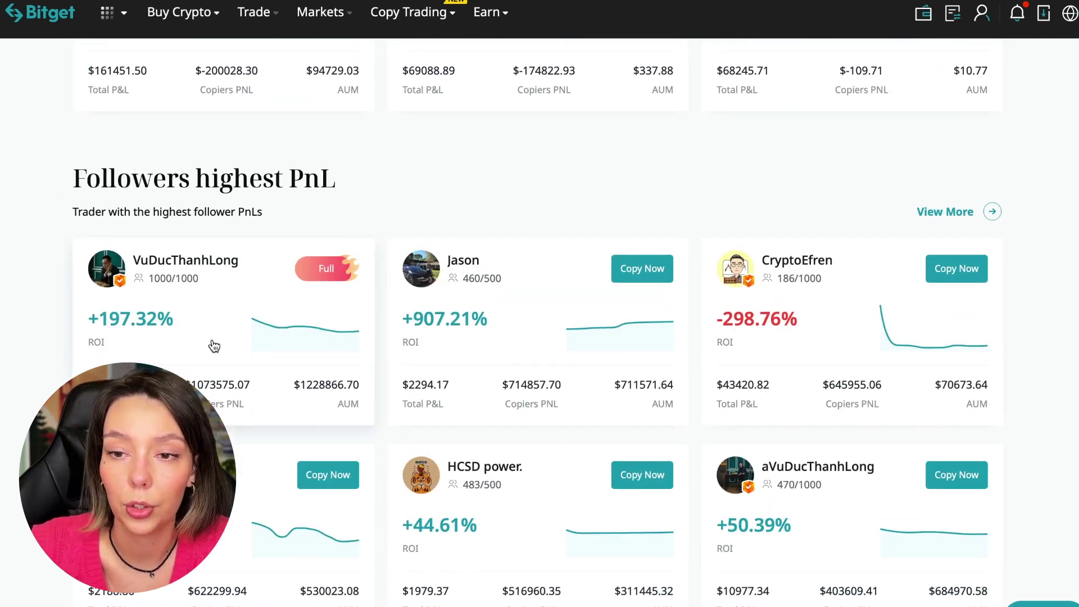
pyautogui.scroll(-2, 212, 343)
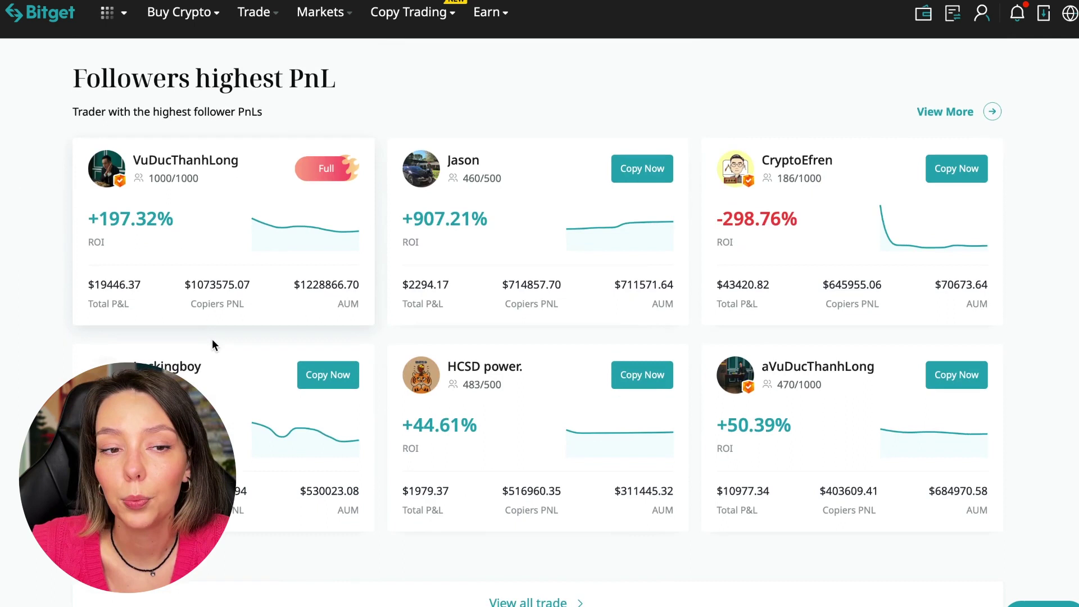
pyautogui.click(960, 116)
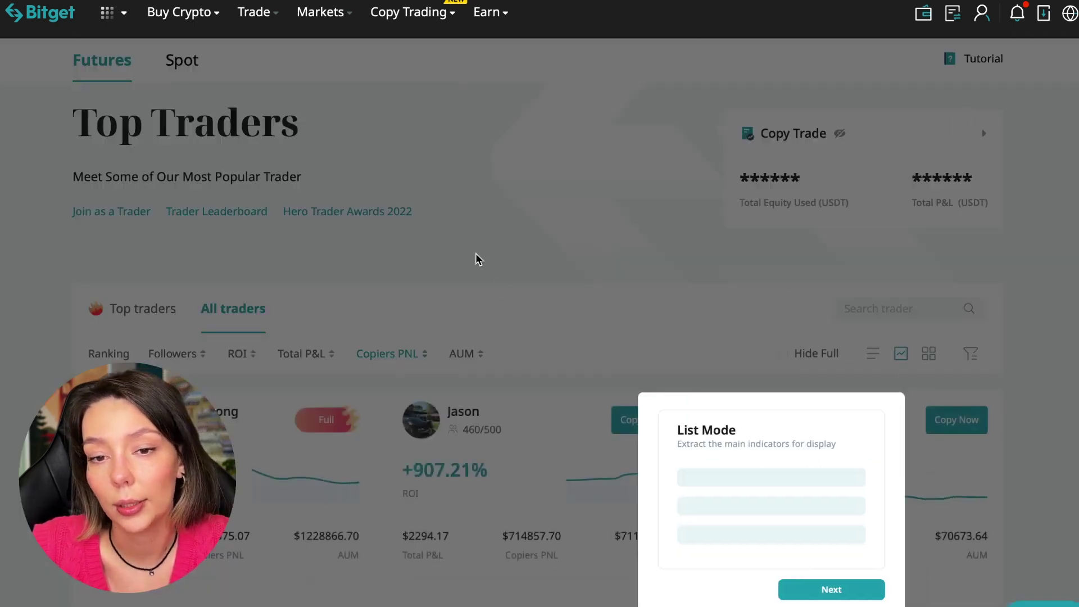
pyautogui.click(838, 590)
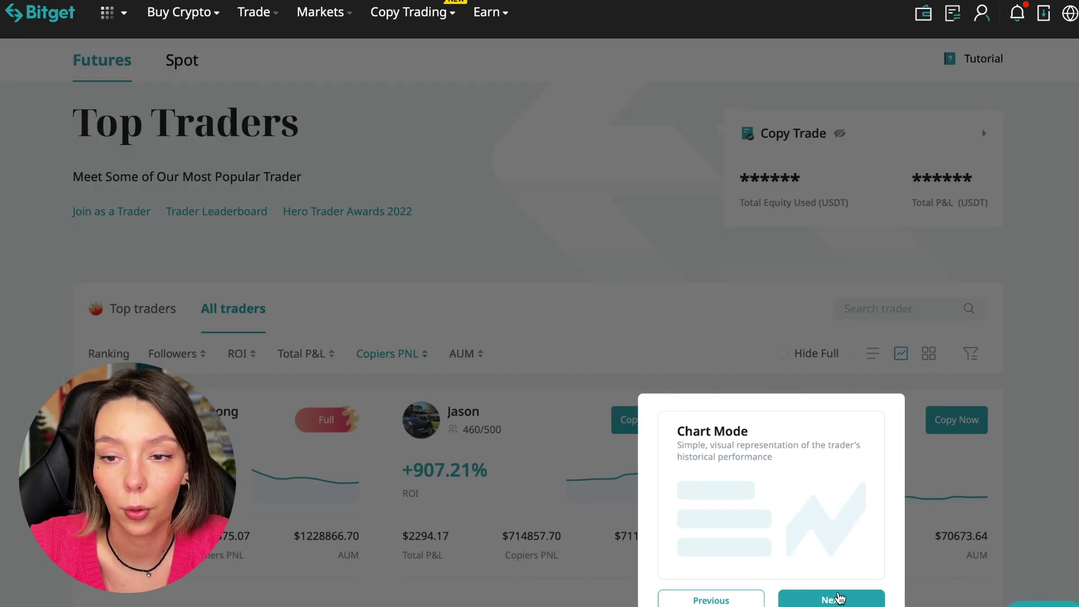
pyautogui.click(832, 600)
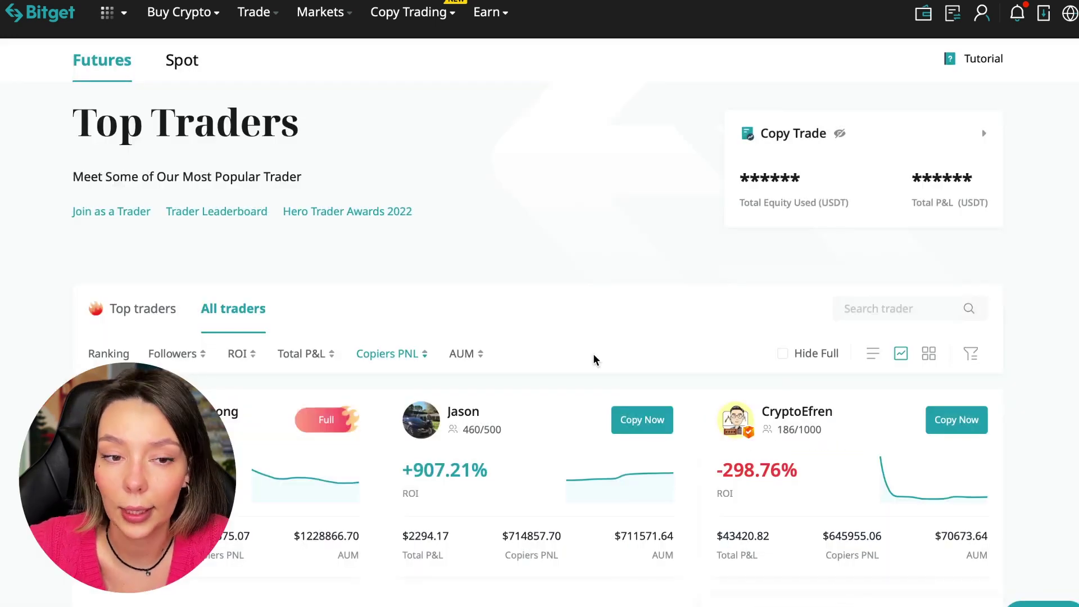
pyautogui.scroll(-2, 595, 359)
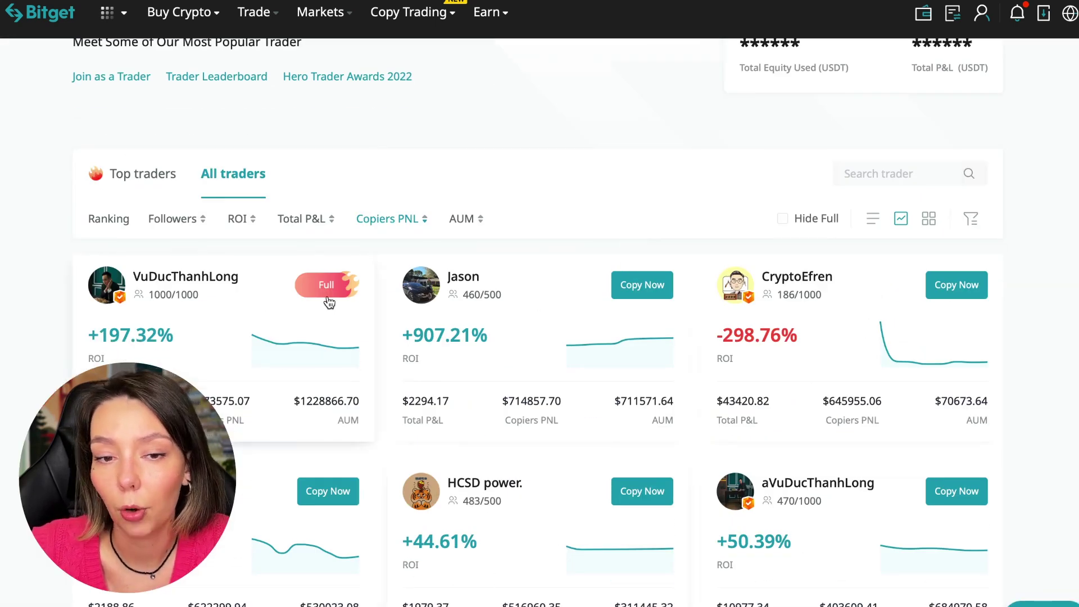
pyautogui.scroll(-1, 472, 154)
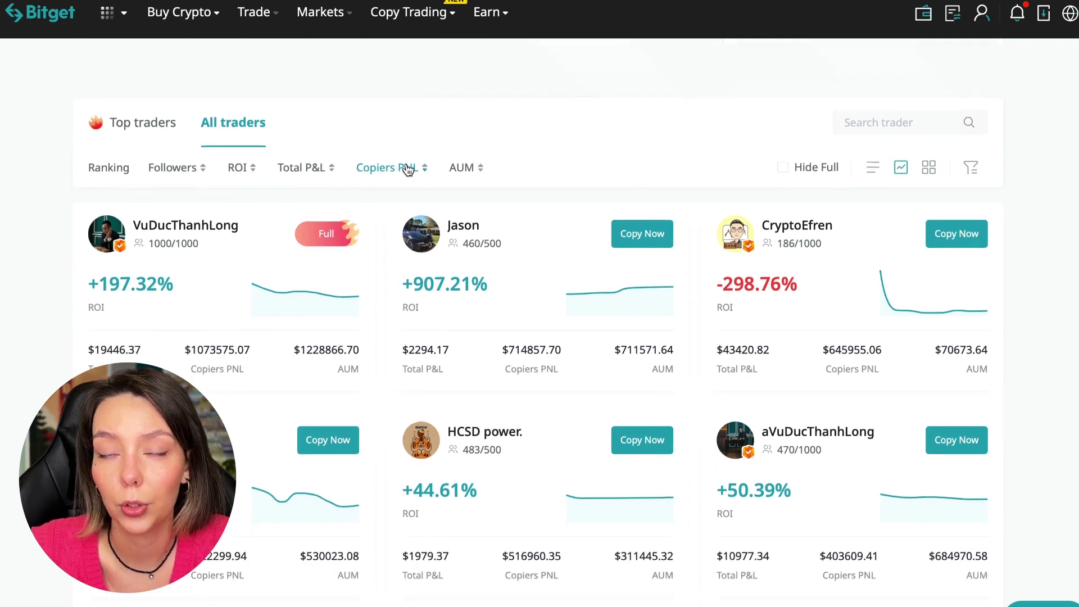
pyautogui.scroll(-1, 475, 125)
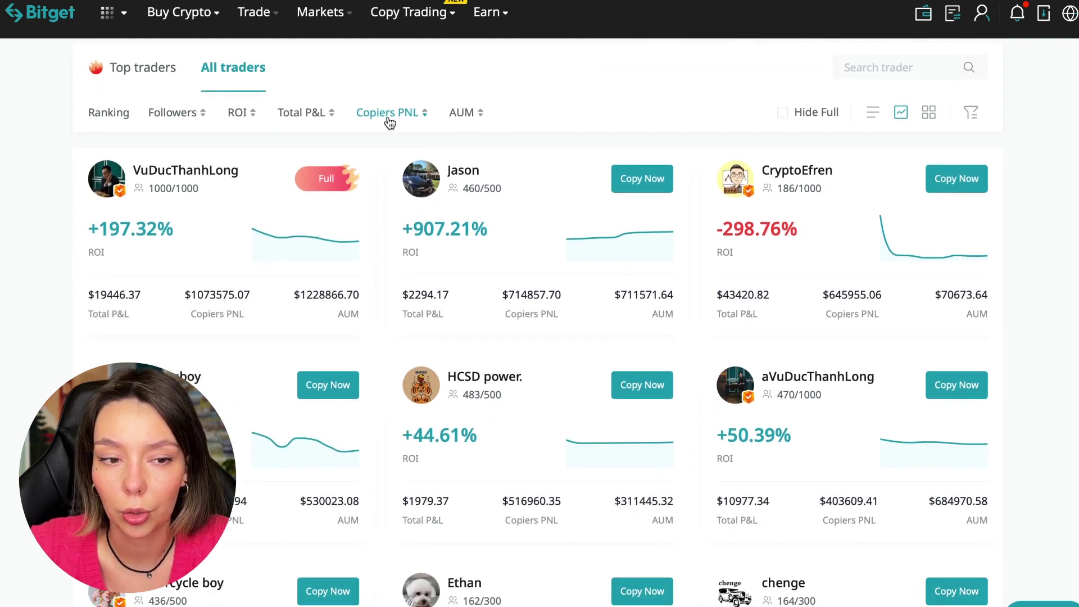
pyautogui.click(388, 116)
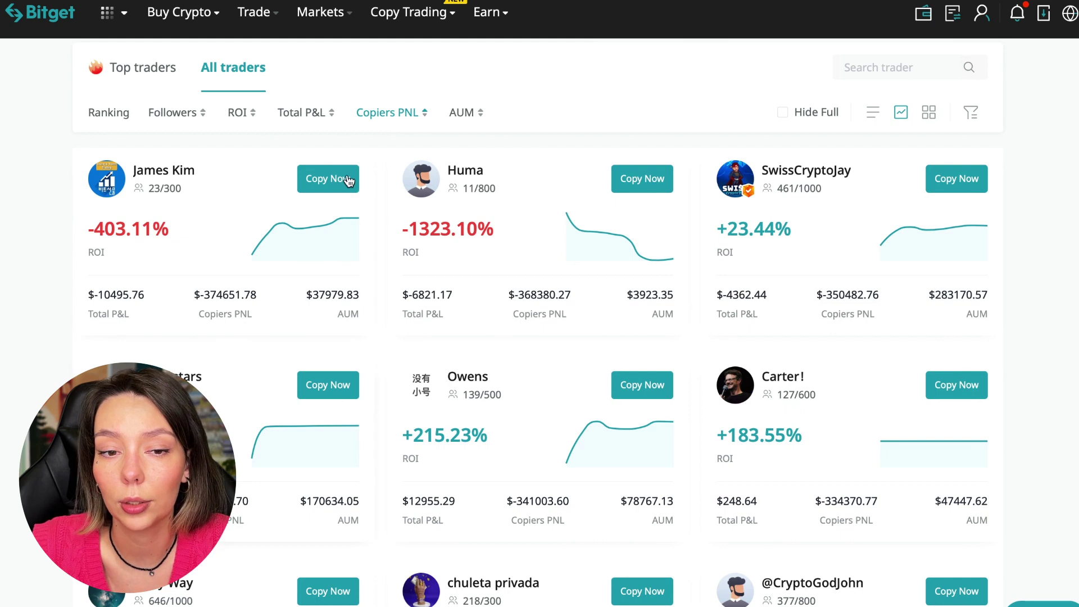
pyautogui.click(403, 116)
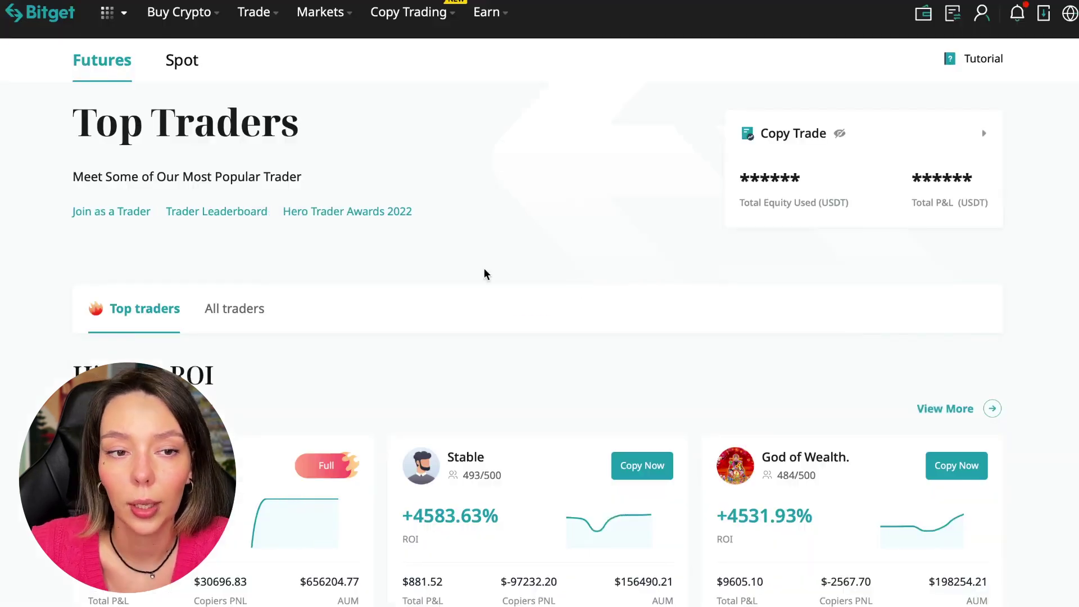
pyautogui.scroll(-2, 502, 274)
# Show All traders sorted by followers, first most-followed, then least-followed.
pyautogui.click(234, 196)
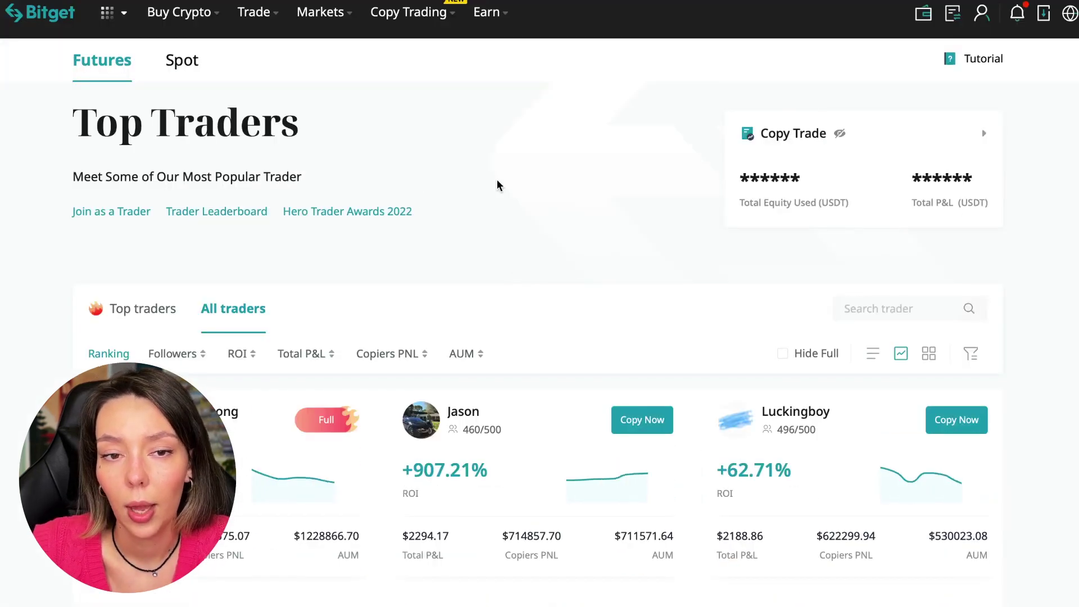
pyautogui.scroll(-2, 497, 185)
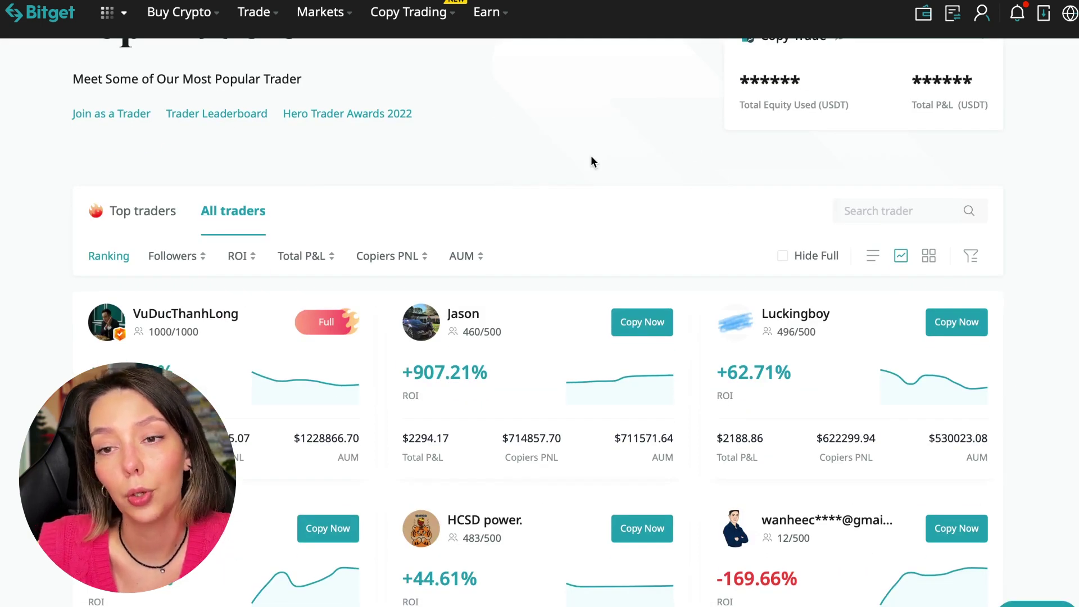
pyautogui.click(178, 260)
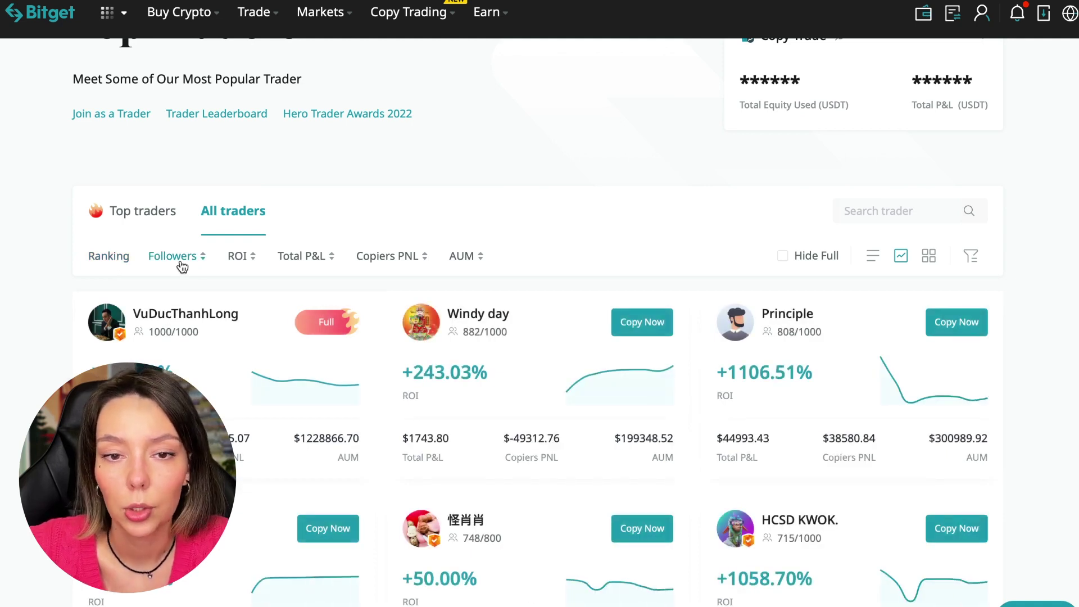
pyautogui.click(181, 263)
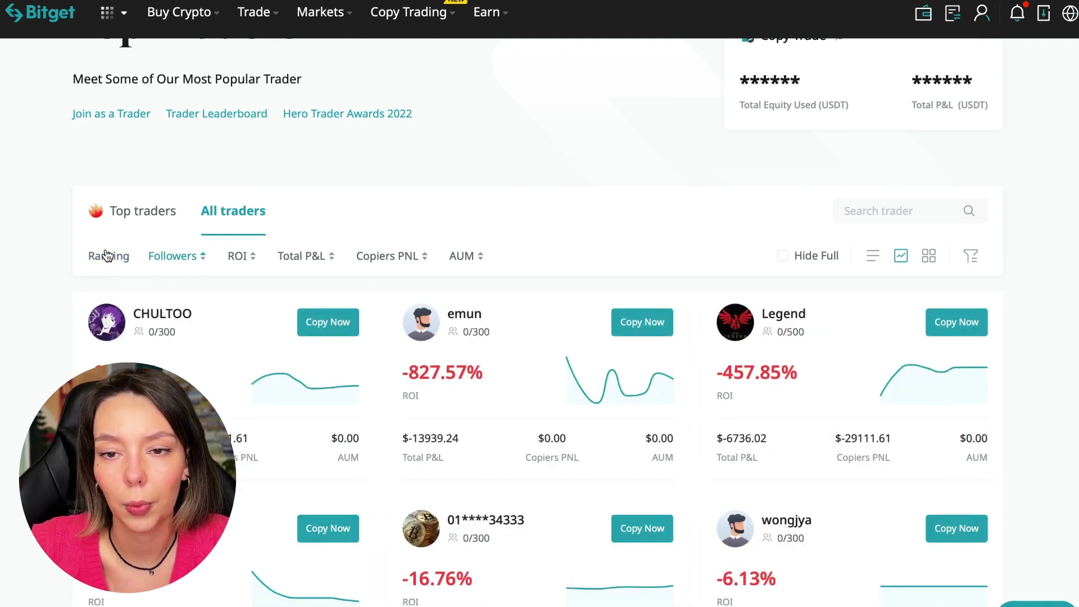
# Restore the default ranking, then sort traders by ROI with lowest returns first.
pyautogui.click(125, 256)
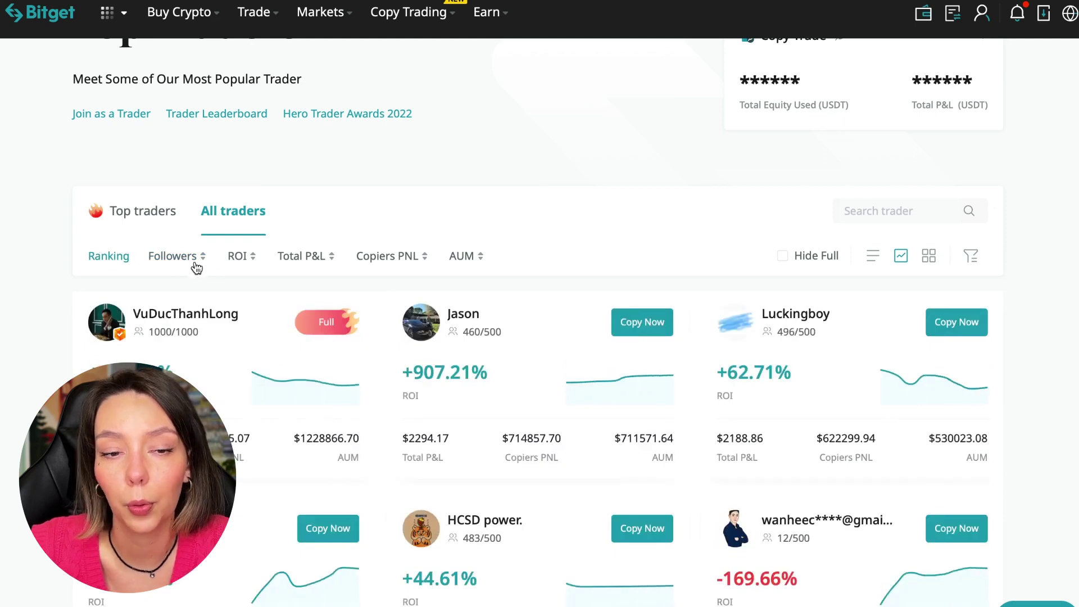
pyautogui.click(244, 266)
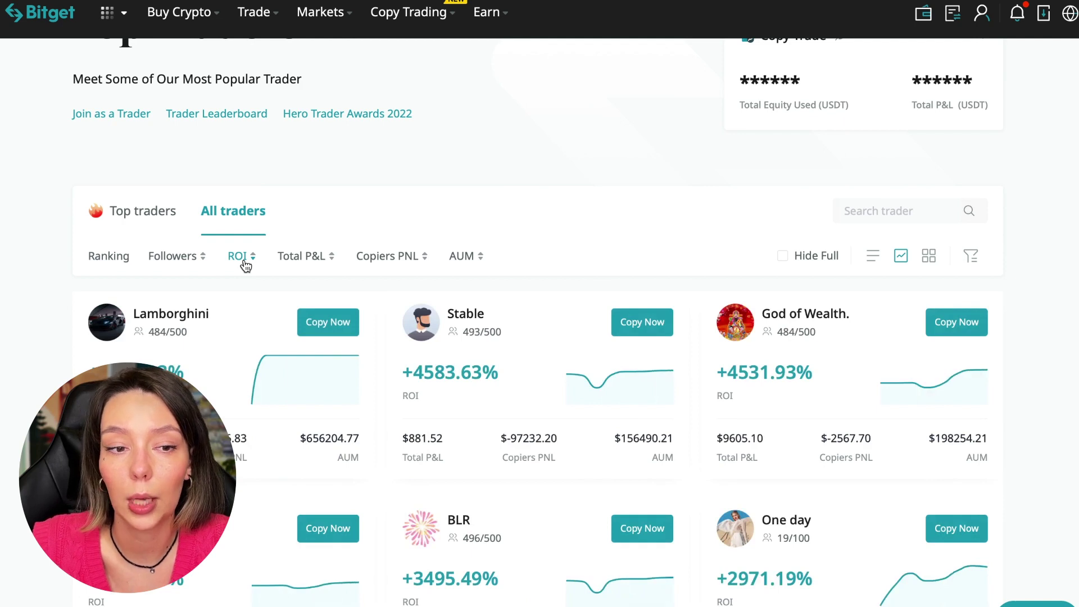
pyautogui.click(245, 265)
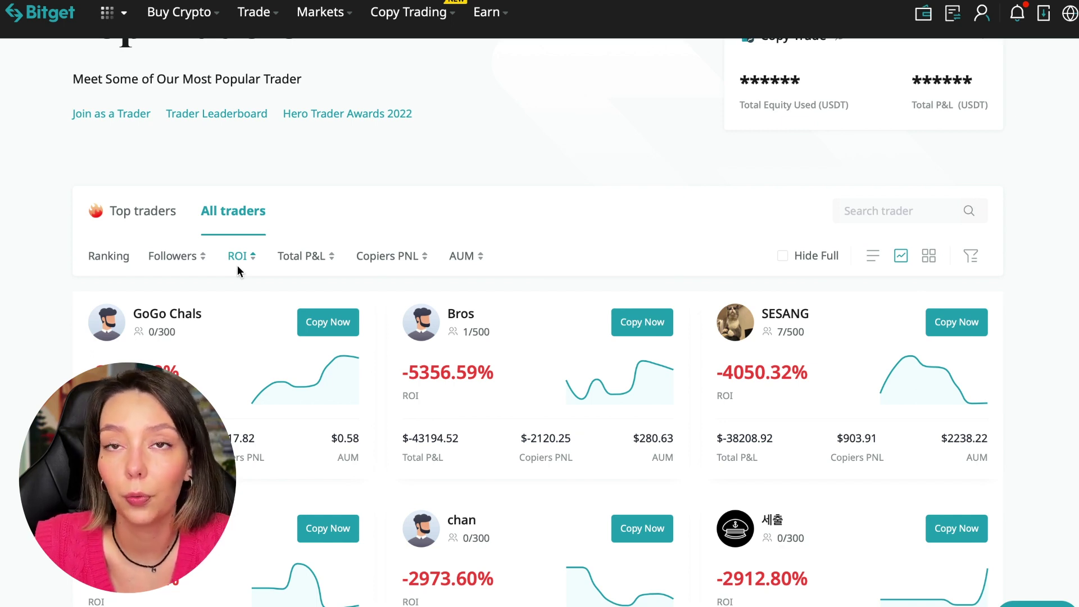
pyautogui.scroll(-1, 357, 257)
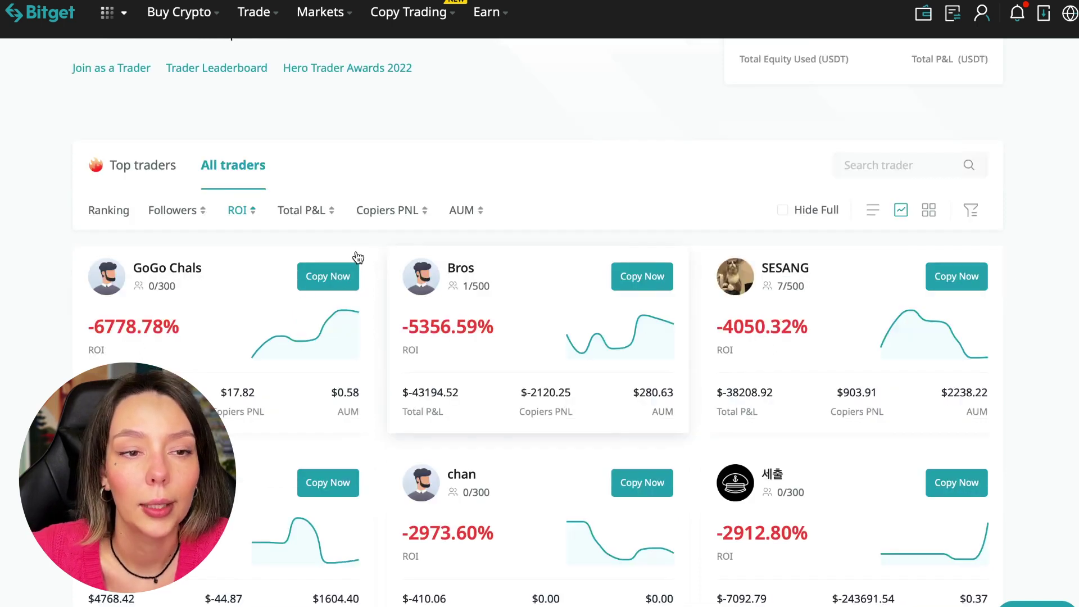
# Sort all traders by total P&L, then by copiers' PNL, then by AUM.
pyautogui.click(300, 216)
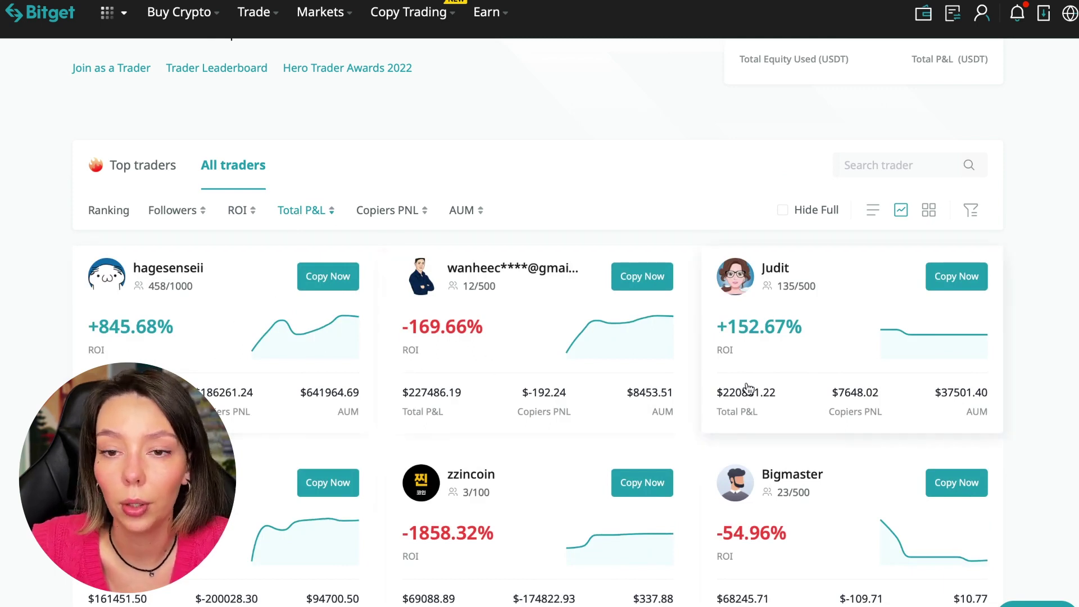
pyautogui.scroll(-2, 746, 519)
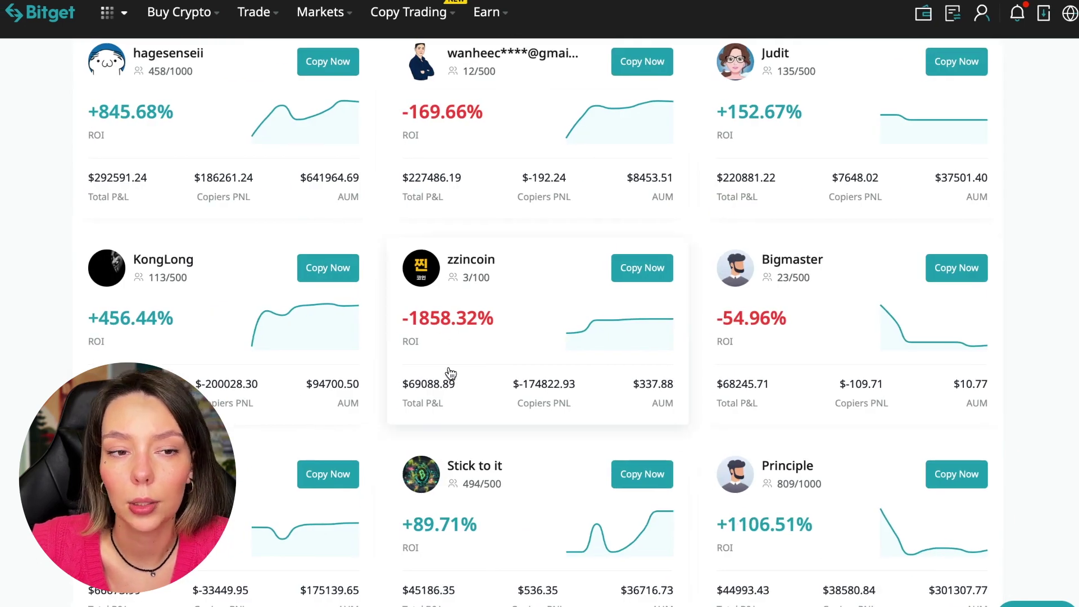
pyautogui.scroll(3, 357, 415)
pyautogui.scroll(-1, 350, 414)
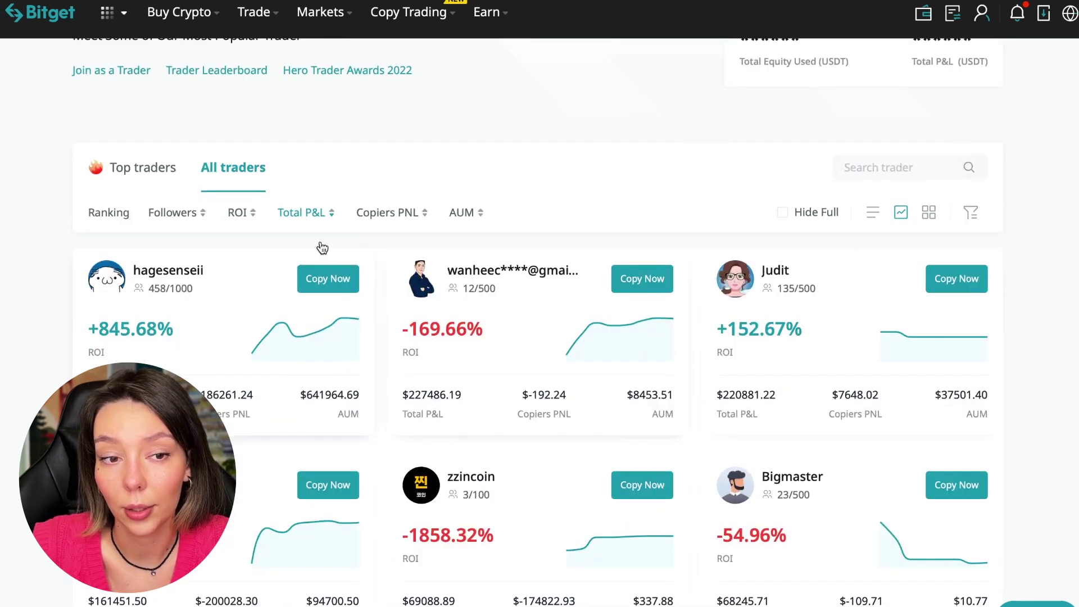
pyautogui.click(397, 216)
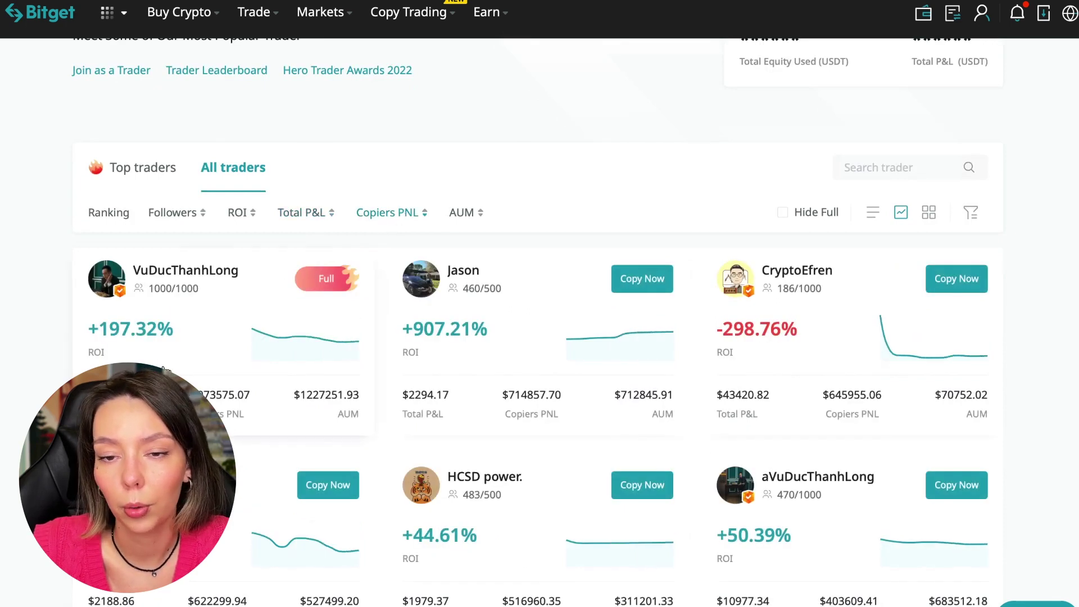
pyautogui.click(467, 216)
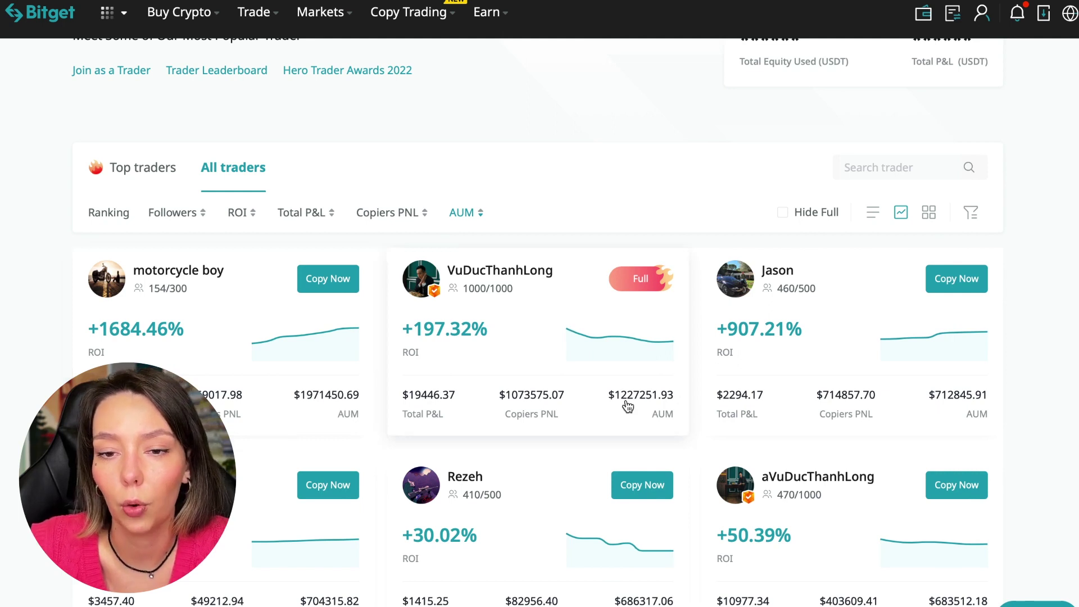
pyautogui.scroll(-2, 807, 442)
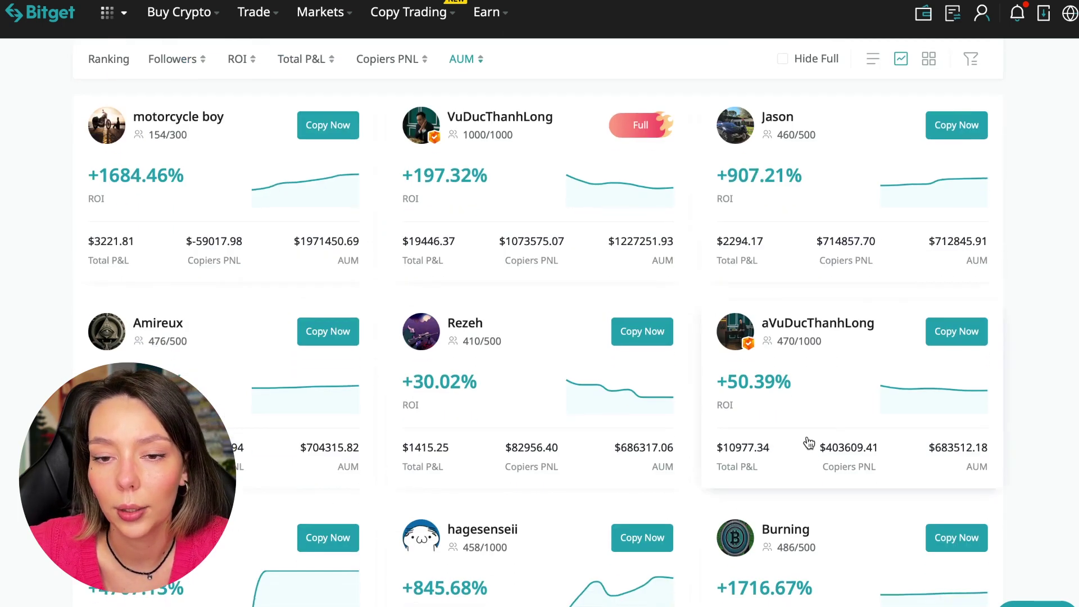
pyautogui.scroll(-2, 807, 442)
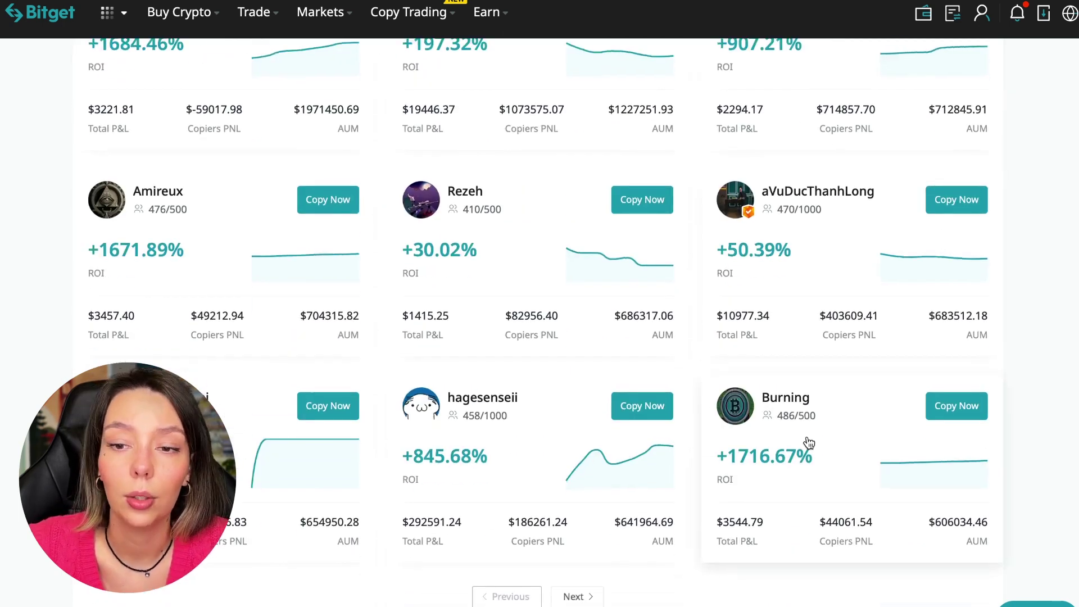
pyautogui.scroll(-1, 806, 442)
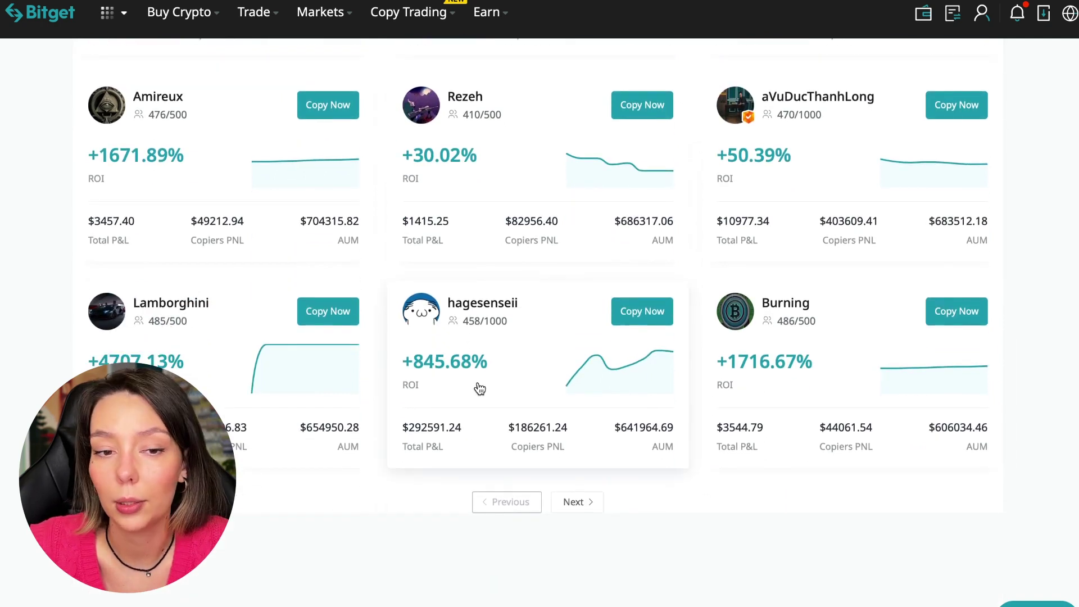
pyautogui.scroll(2, 478, 388)
pyautogui.scroll(3, 479, 388)
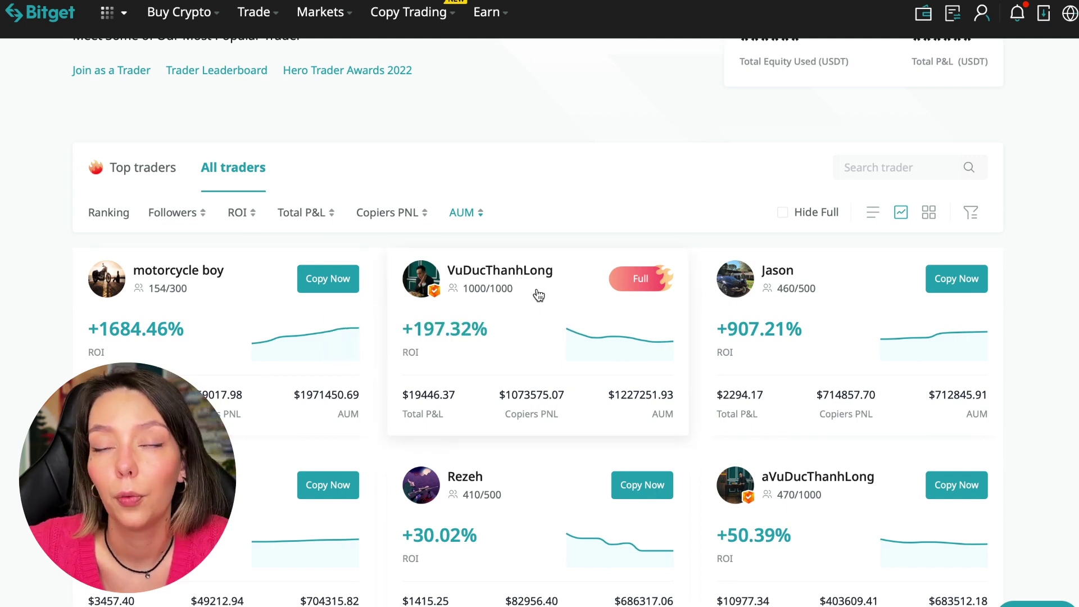
pyautogui.click(533, 272)
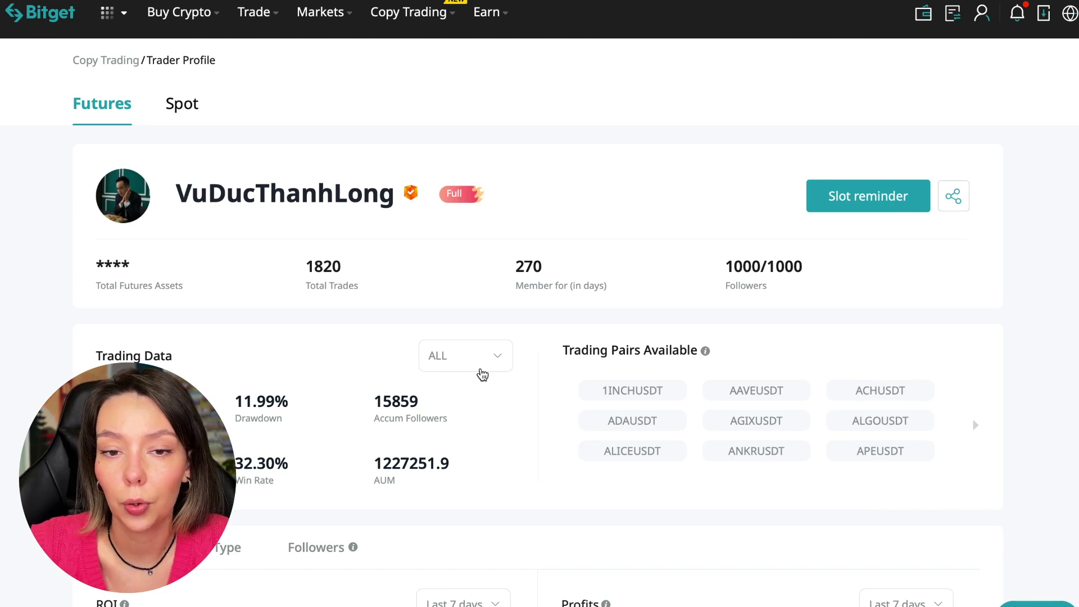
pyautogui.click(872, 210)
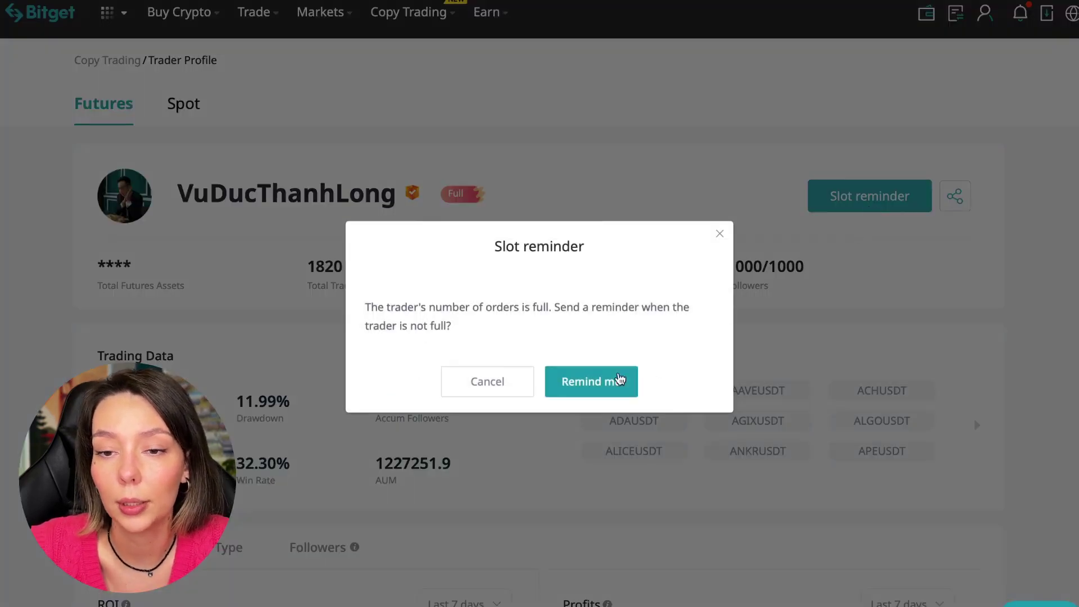
pyautogui.click(610, 380)
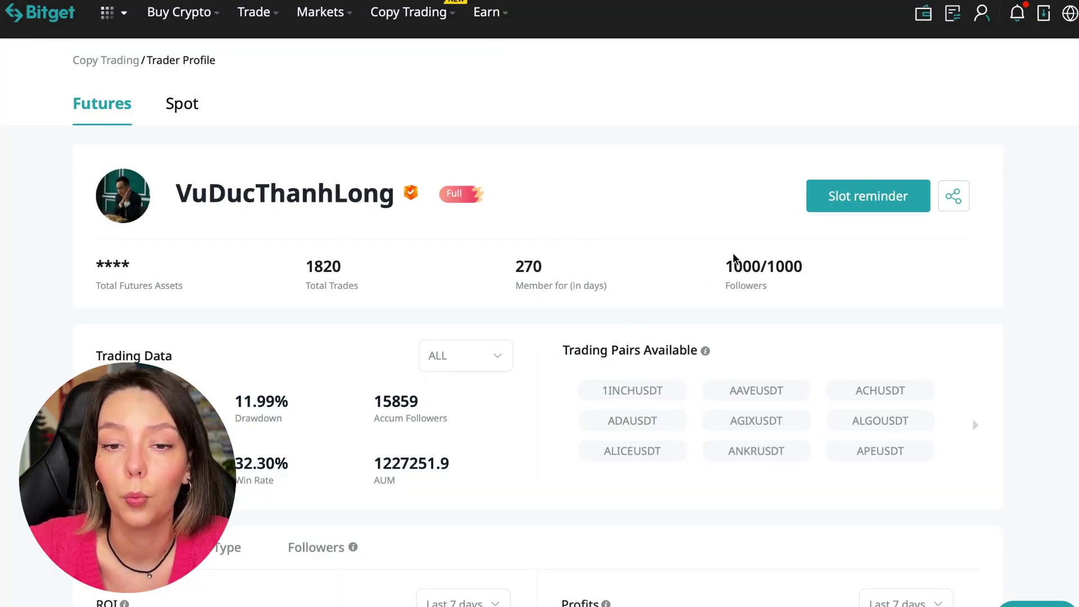
pyautogui.moveTo(723, 263); pyautogui.dragTo(856, 293)
pyautogui.click(856, 294)
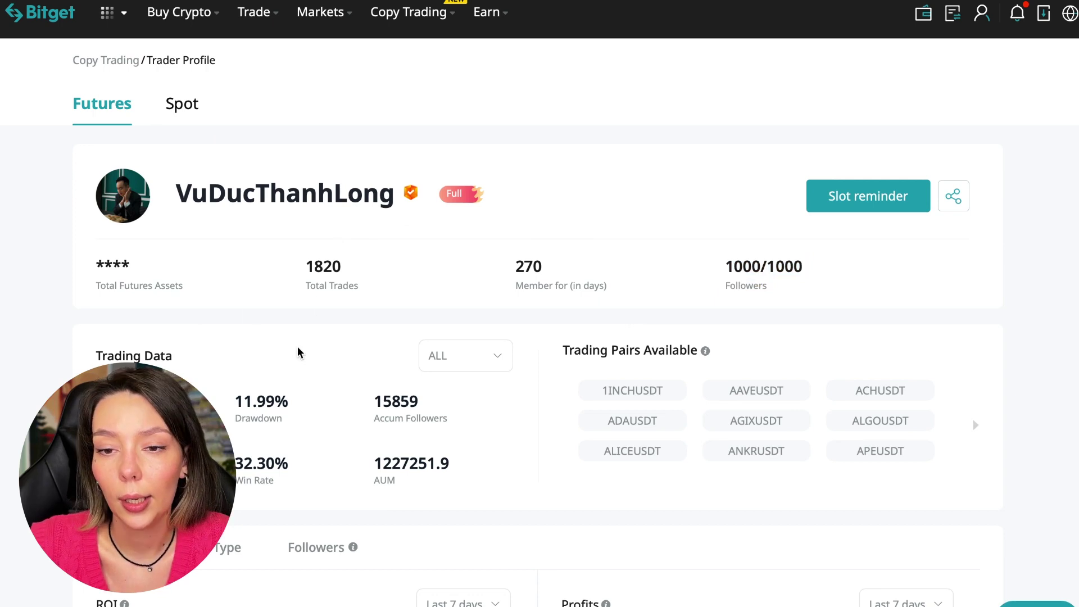
pyautogui.moveTo(346, 265); pyautogui.dragTo(307, 268)
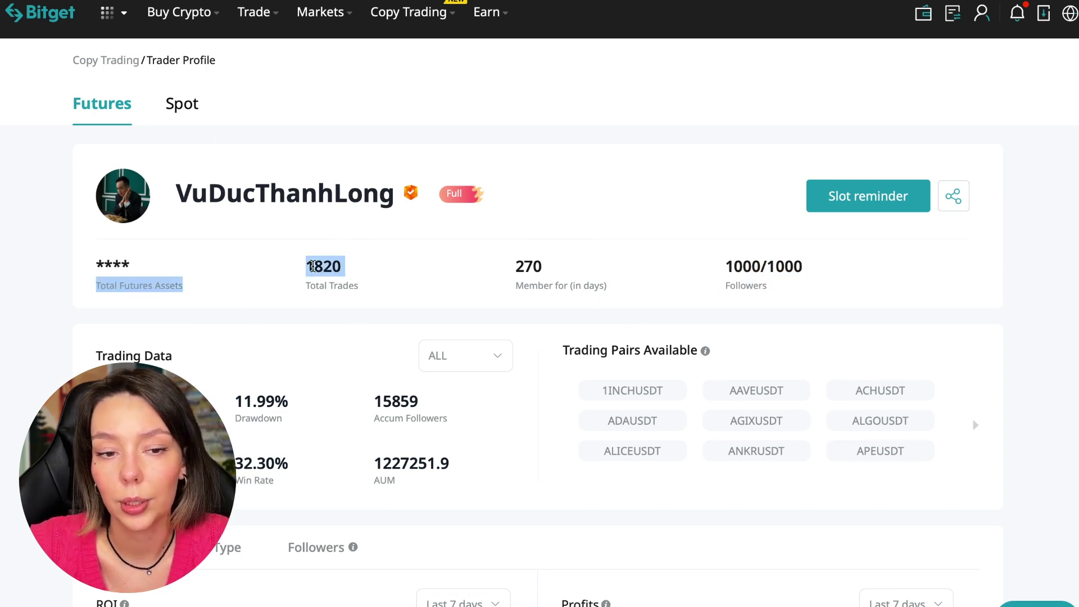
pyautogui.click(381, 271)
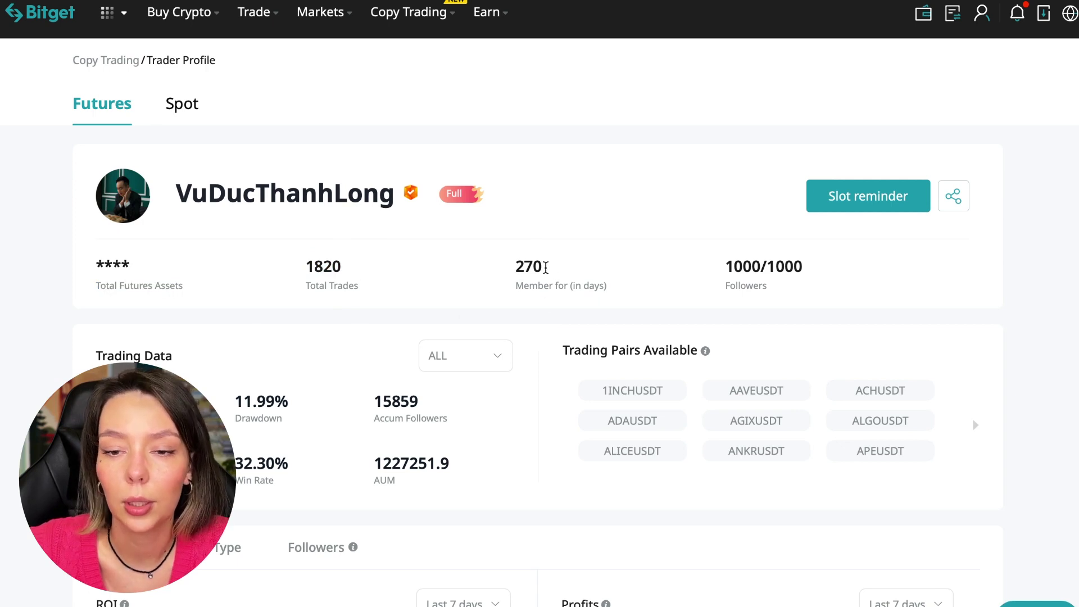
pyautogui.scroll(-2, 322, 357)
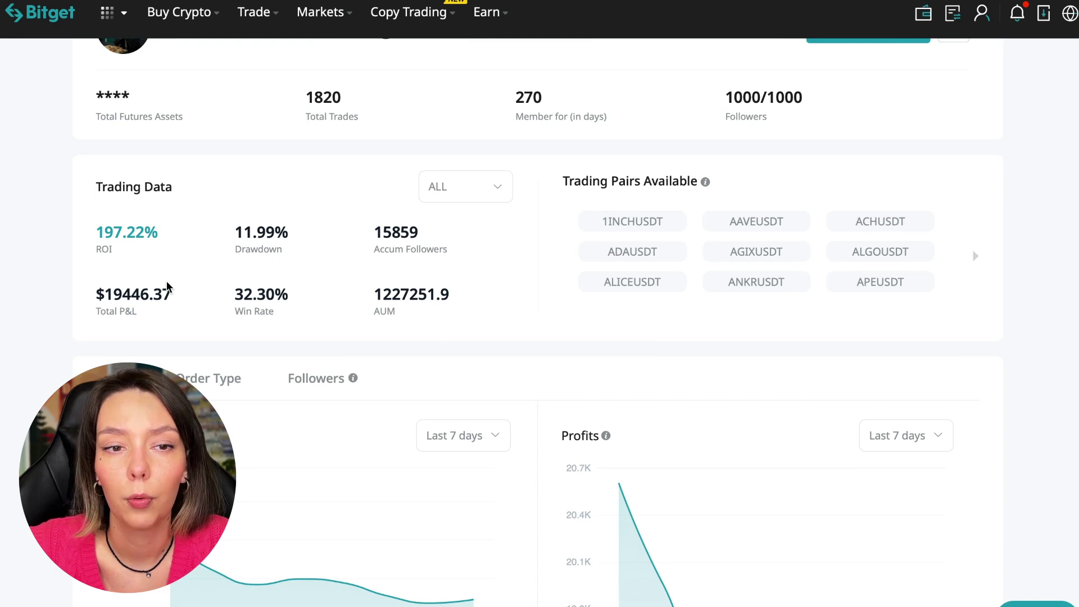
pyautogui.moveTo(234, 233); pyautogui.dragTo(288, 233)
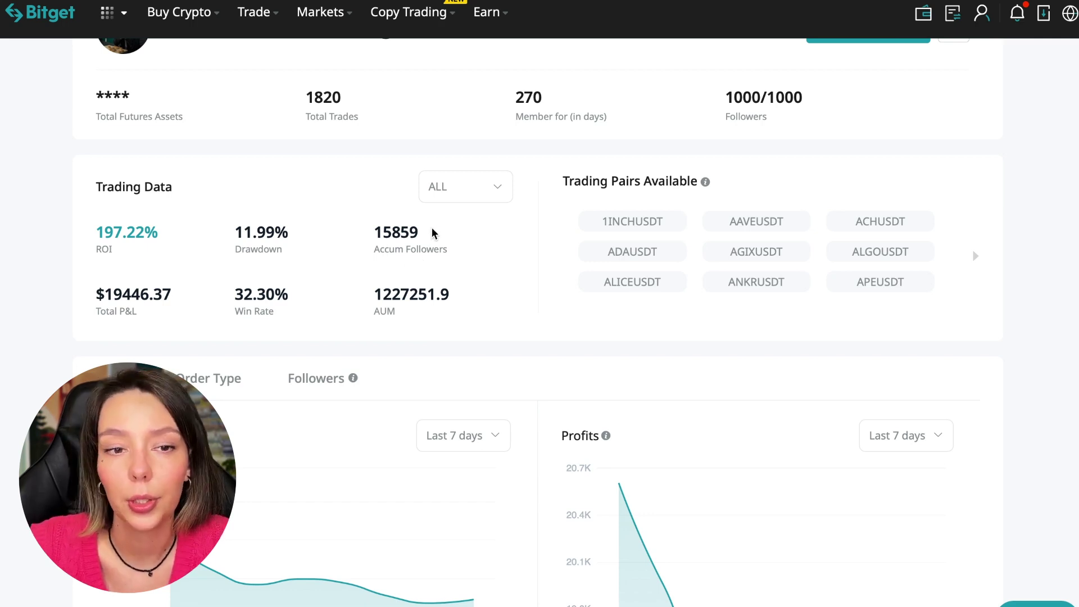
pyautogui.scroll(2, 432, 228)
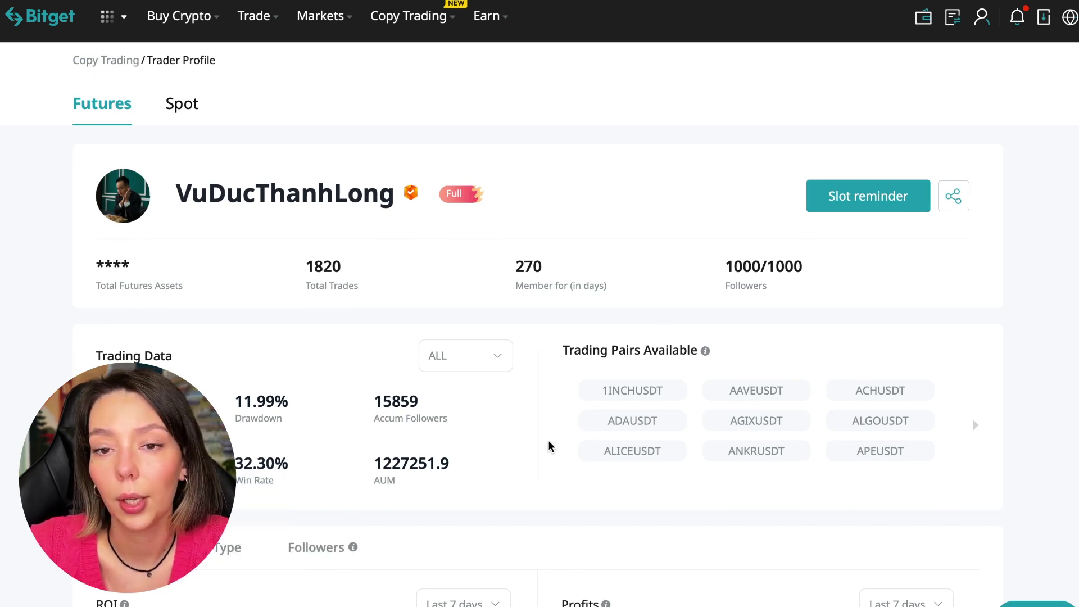
pyautogui.scroll(-2, 549, 440)
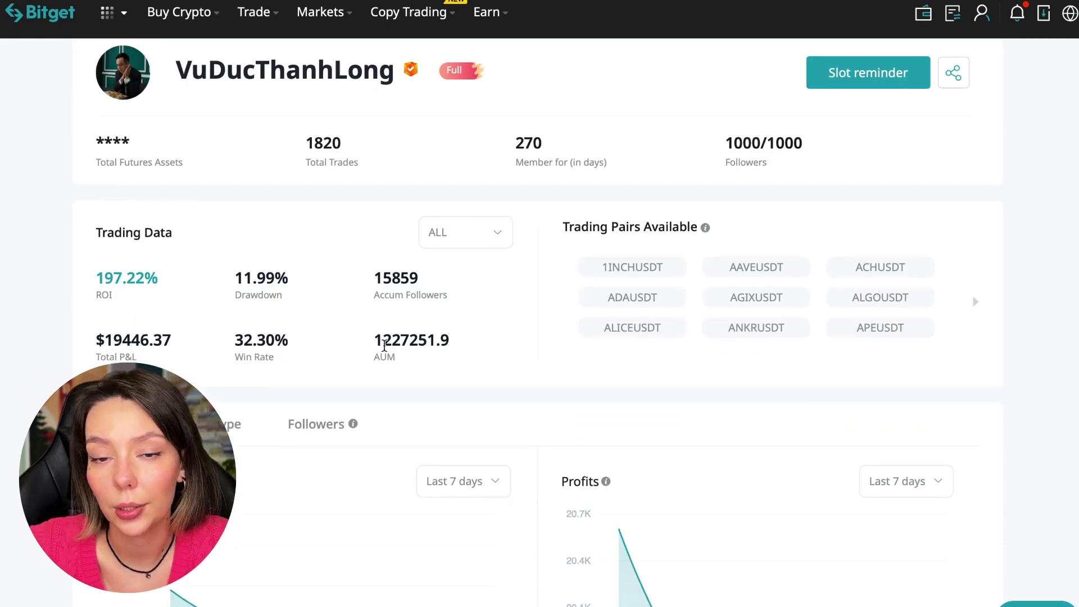
pyautogui.moveTo(384, 346); pyautogui.dragTo(410, 344)
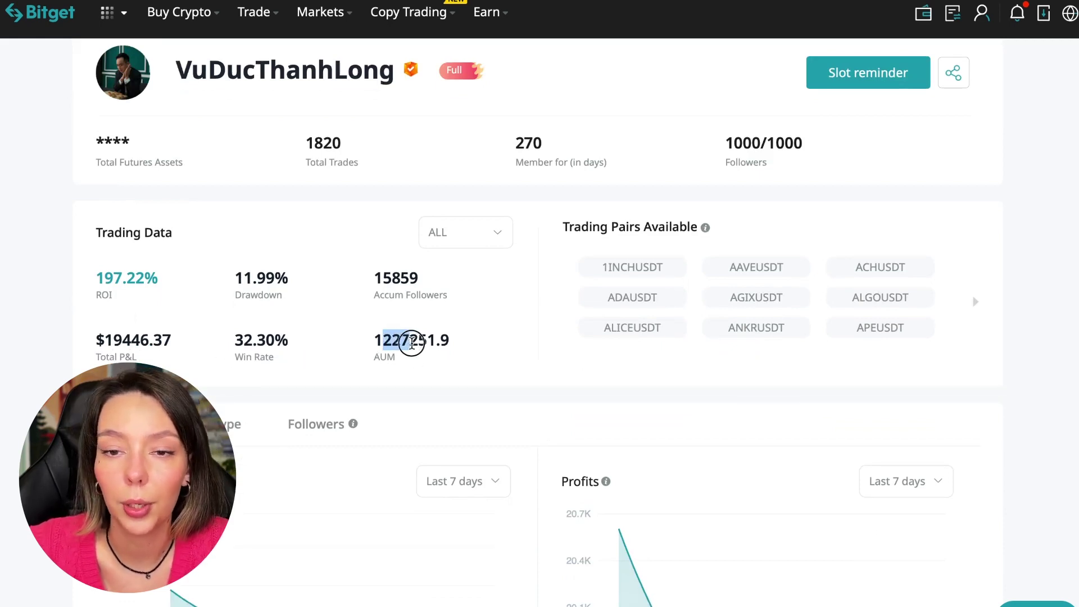
pyautogui.click(448, 358)
pyautogui.scroll(-3, 535, 388)
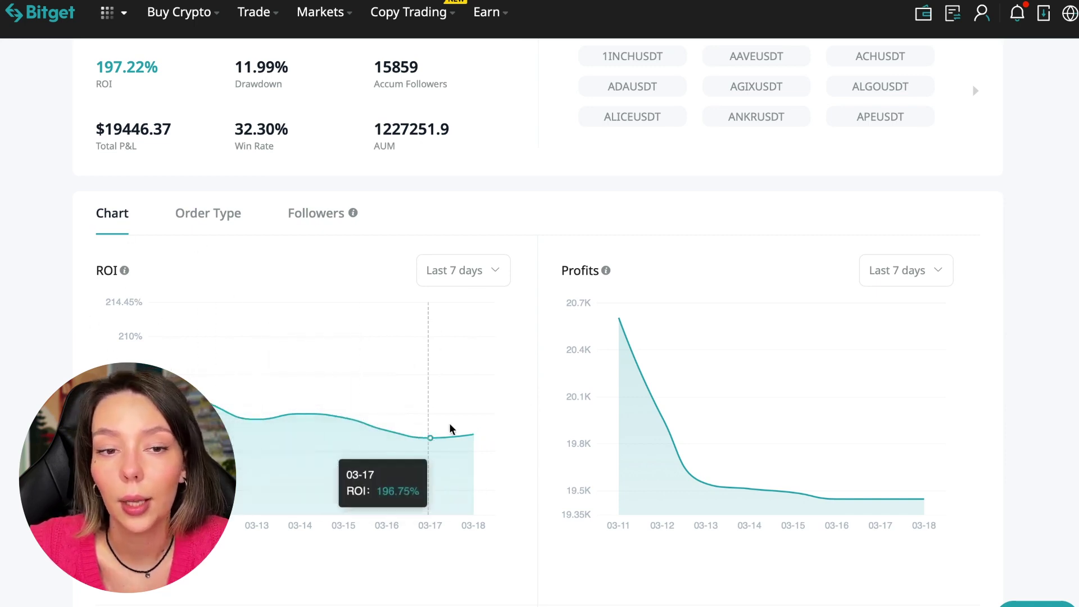
# Switch both the ROI and Profits charts to 'Last 1 month'.
pyautogui.click(473, 271)
pyautogui.click(459, 386)
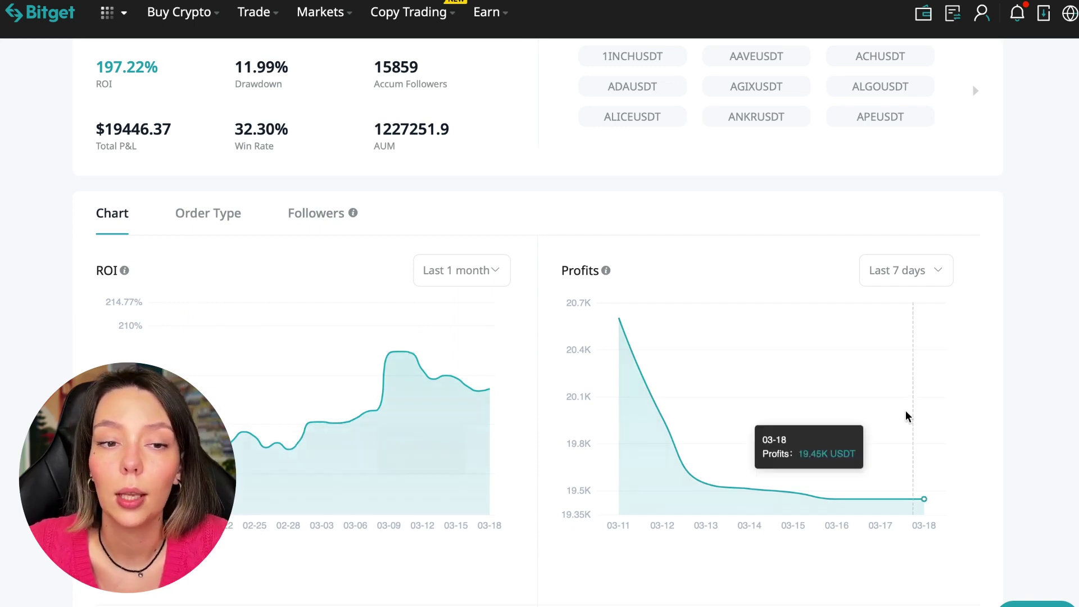
pyautogui.click(927, 271)
pyautogui.click(902, 384)
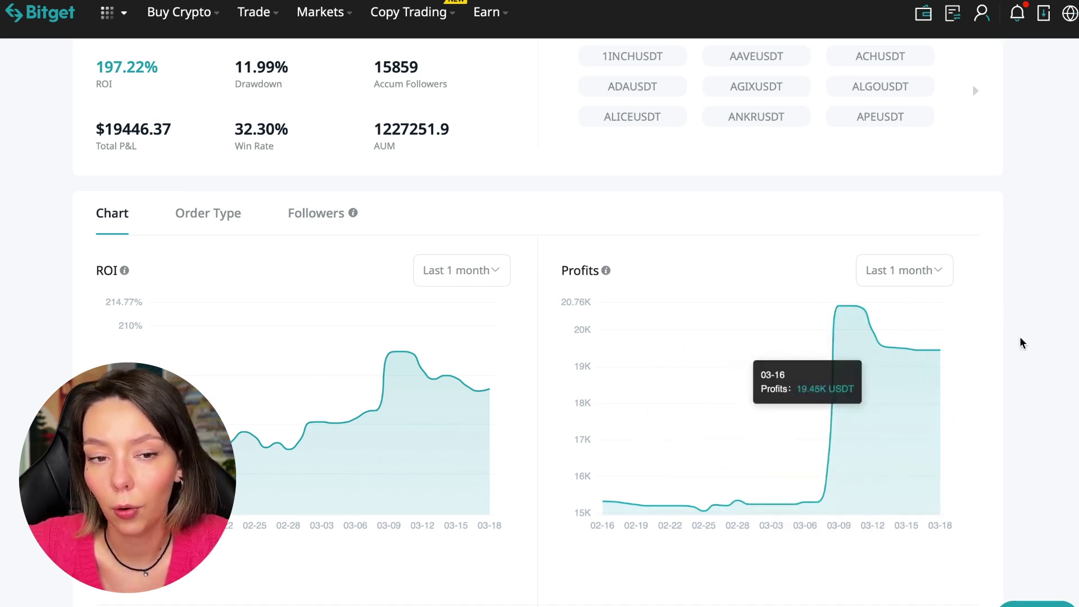
pyautogui.scroll(-5, 1025, 416)
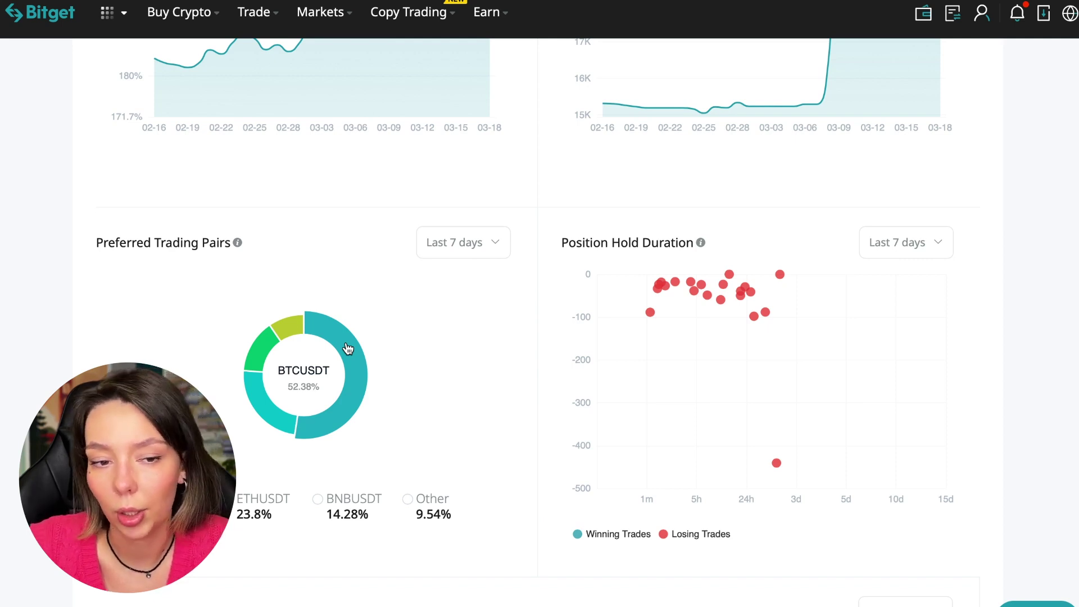
pyautogui.scroll(-3, 348, 349)
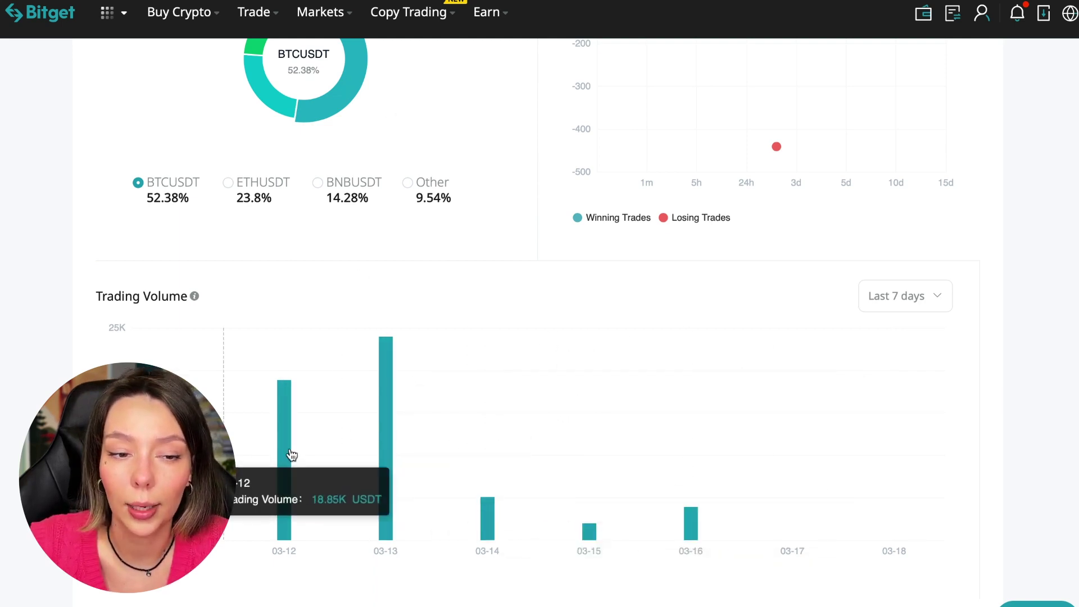
# Set the Trading Volume chart's time range to 'Last 1 month'.
pyautogui.click(921, 304)
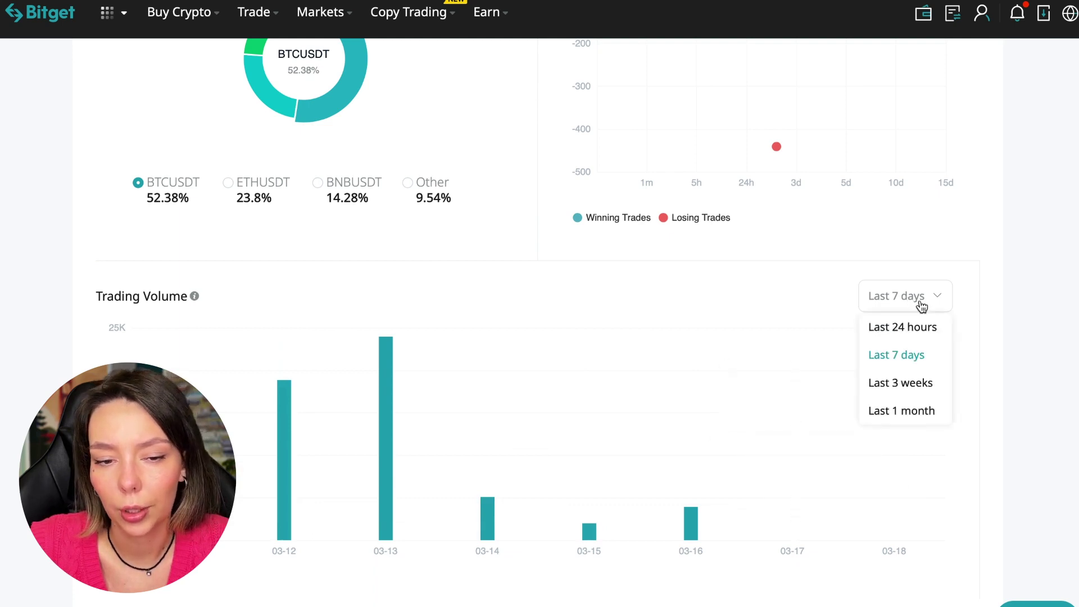
pyautogui.click(912, 410)
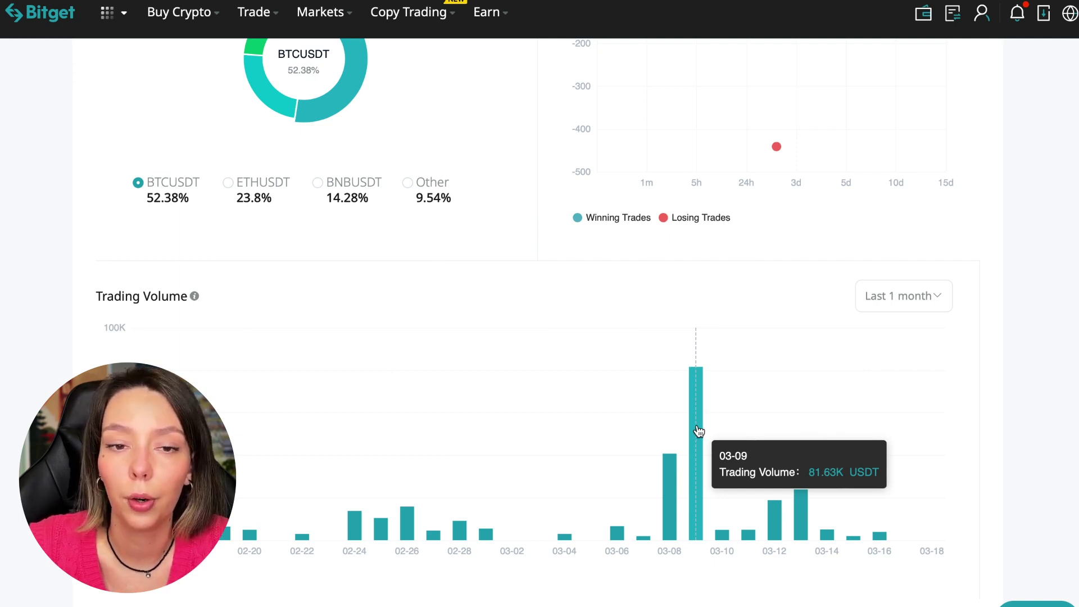
pyautogui.scroll(-2, 1016, 348)
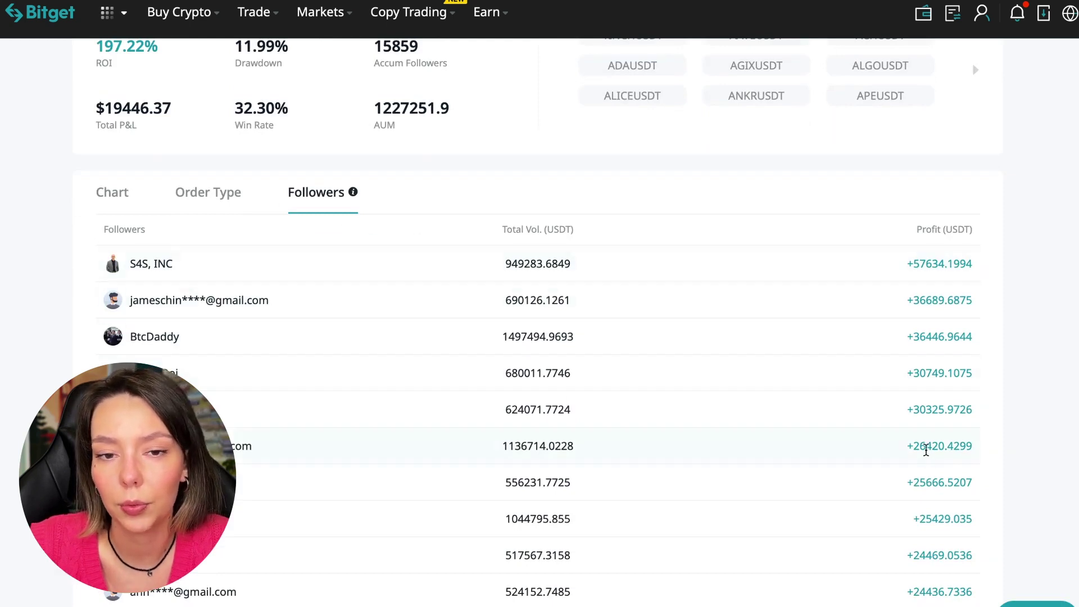
pyautogui.click(927, 264)
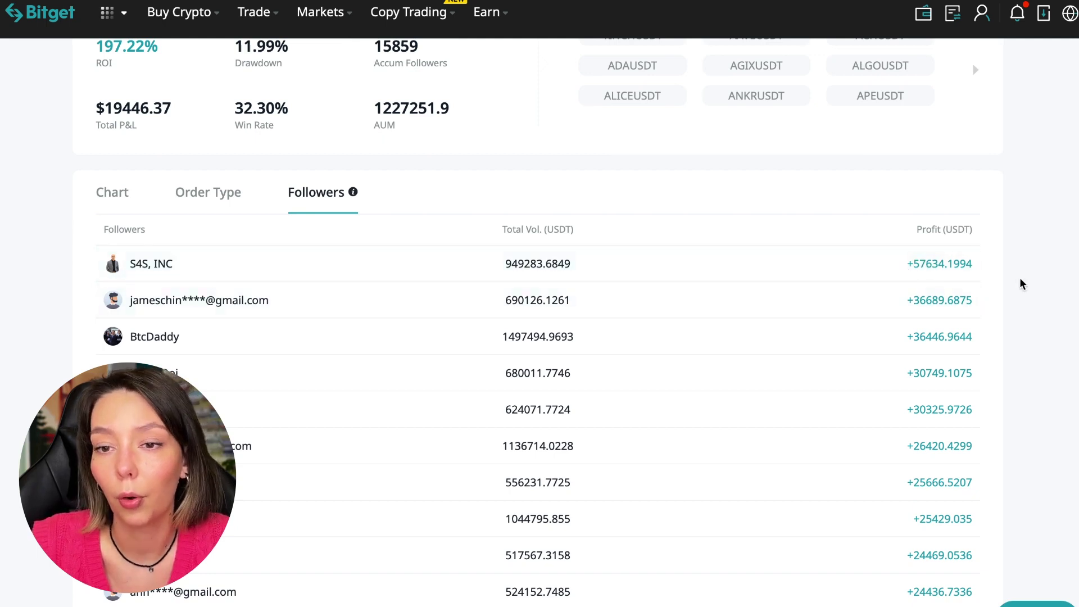
pyautogui.click(934, 268)
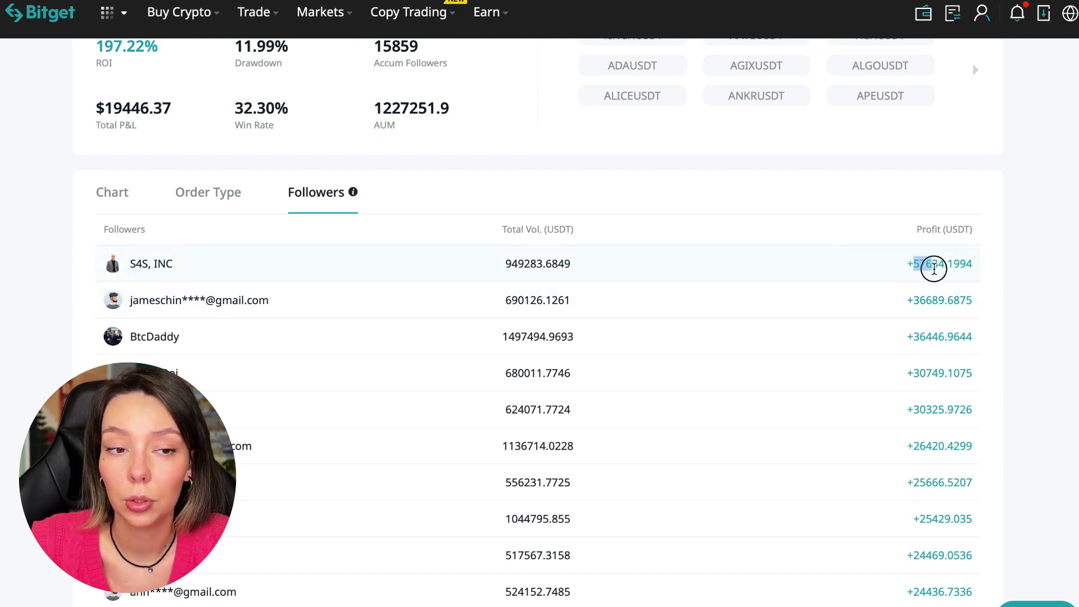
pyautogui.click(1051, 279)
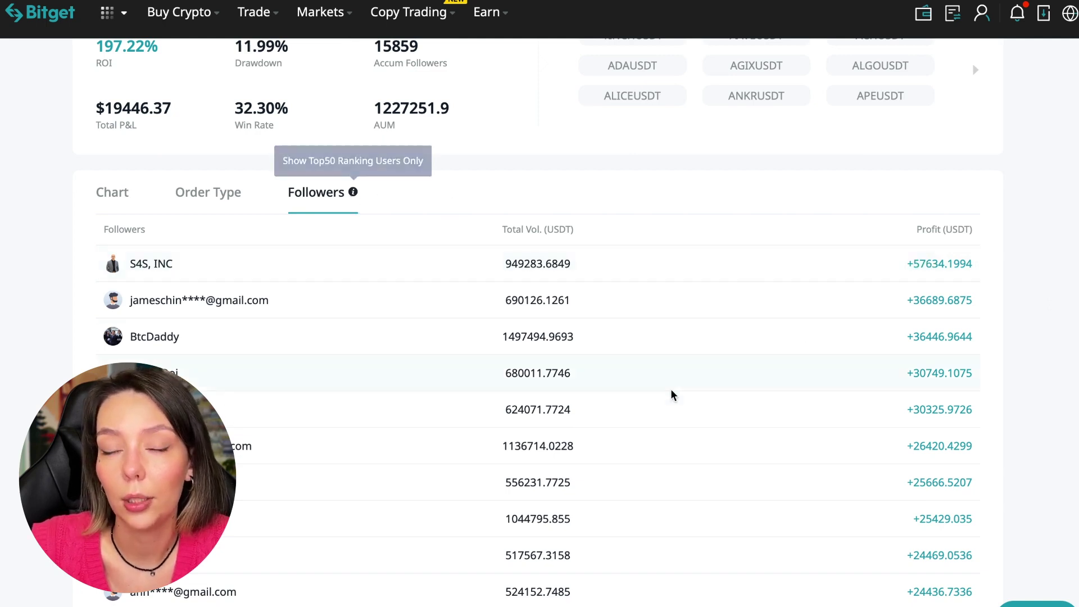
pyautogui.scroll(-2, 671, 394)
pyautogui.click(926, 417)
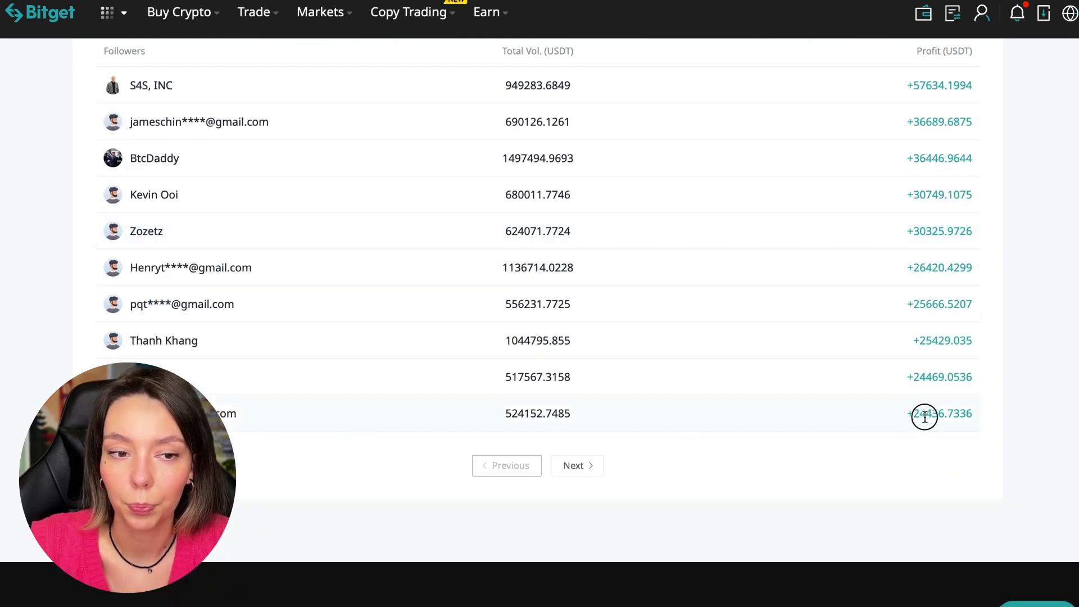
pyautogui.moveTo(924, 416); pyautogui.dragTo(1025, 416)
pyautogui.click(1019, 402)
pyautogui.scroll(3, 738, 189)
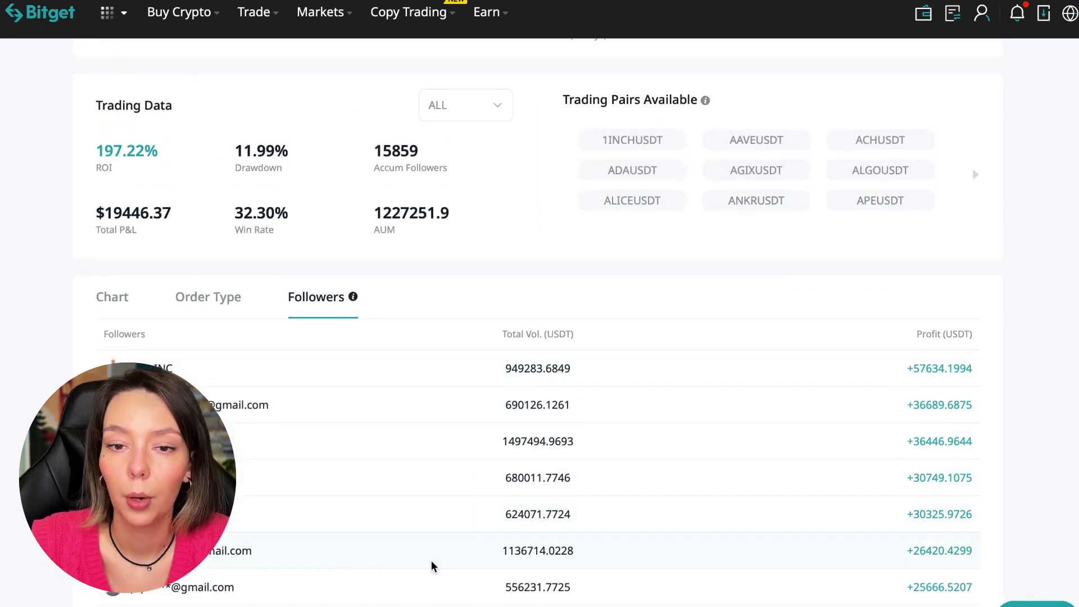
pyautogui.click(208, 300)
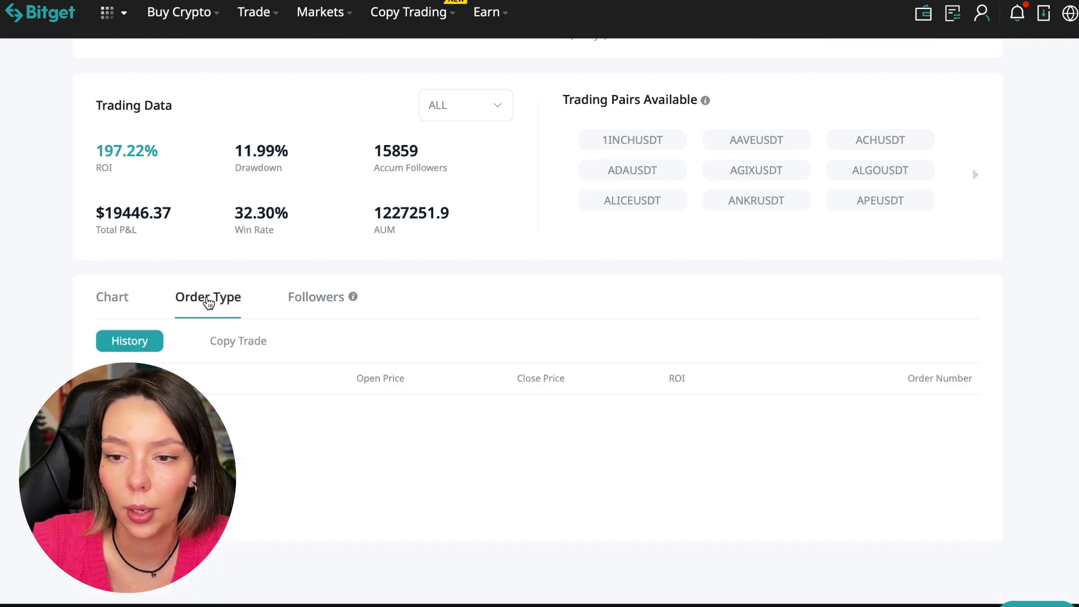
pyautogui.scroll(-2, 704, 312)
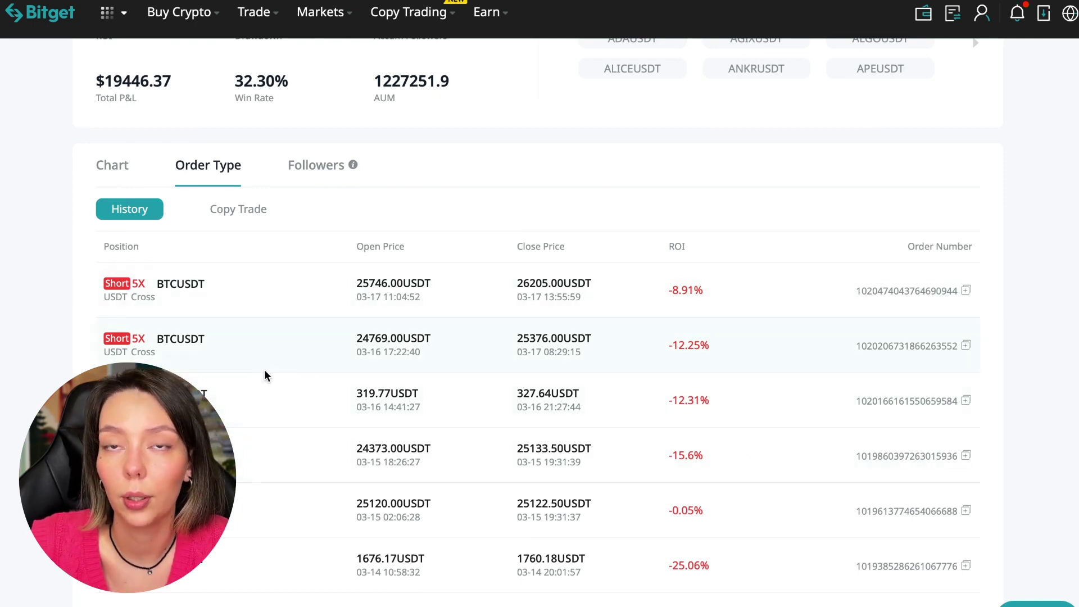
pyautogui.scroll(-2, 291, 391)
pyautogui.scroll(-3, 295, 393)
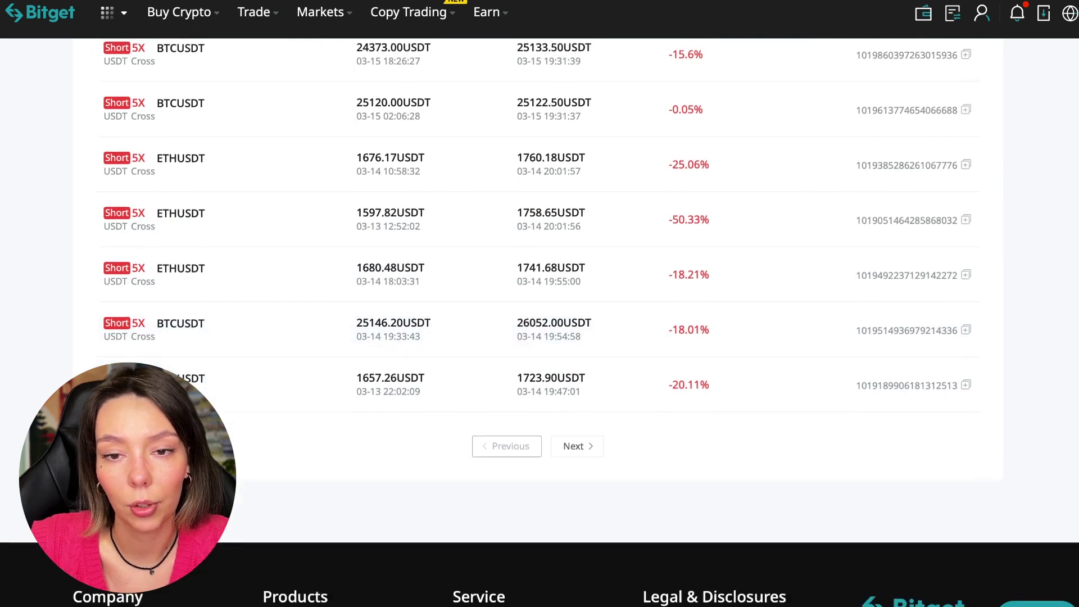
pyautogui.click(580, 447)
pyautogui.scroll(2, 393, 351)
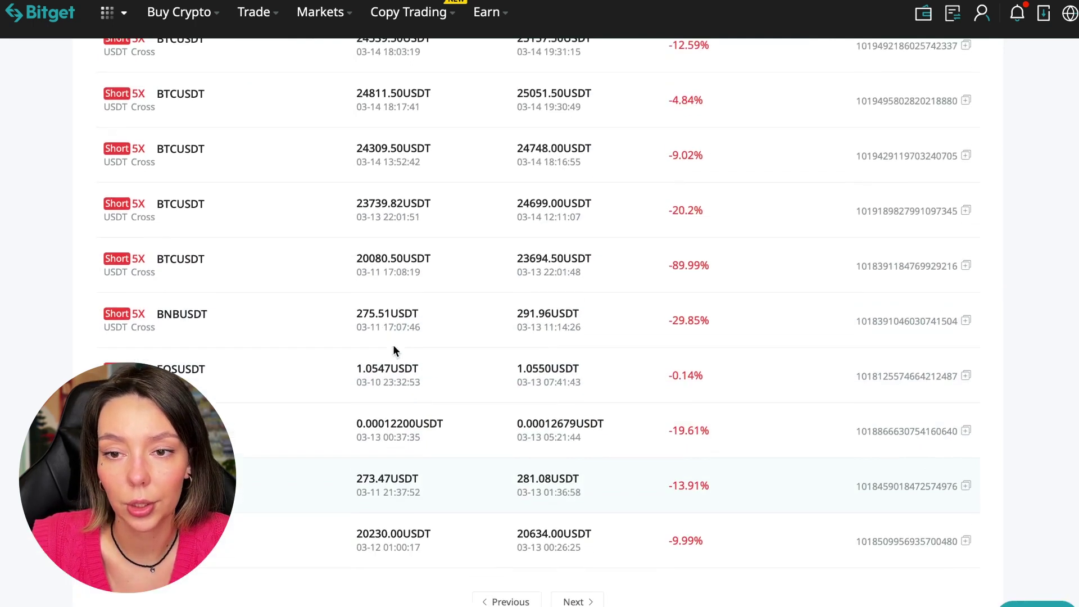
pyautogui.scroll(2, 393, 352)
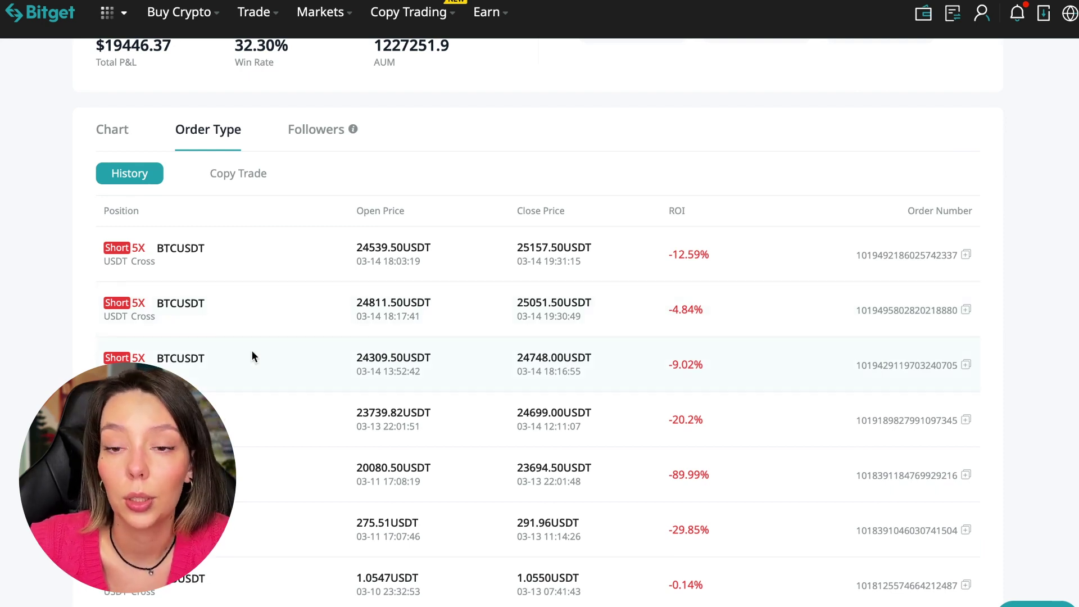
pyautogui.scroll(-1, 252, 356)
pyautogui.scroll(-3, 251, 357)
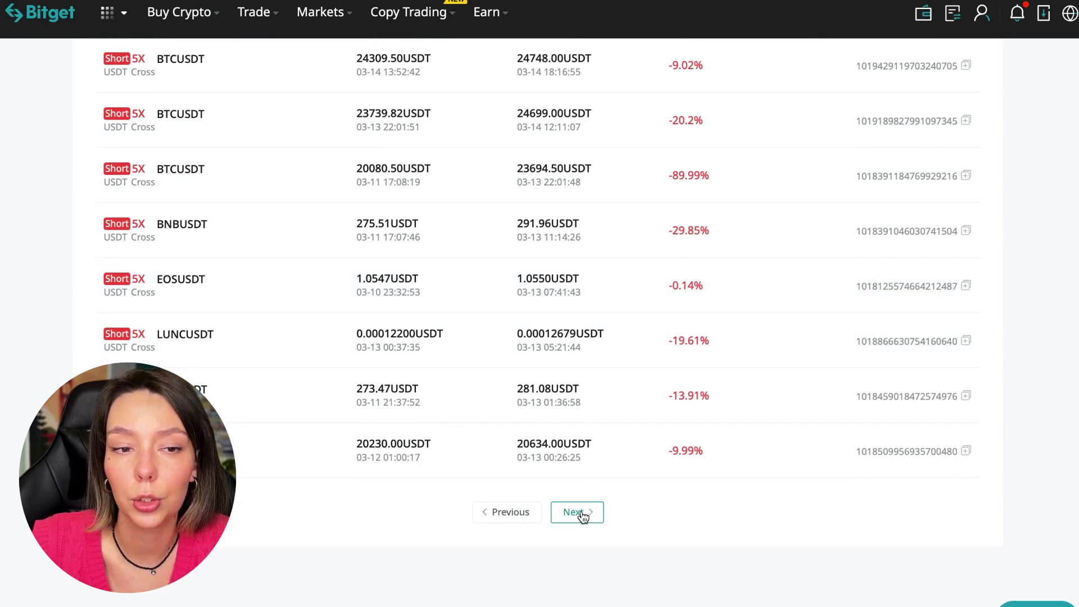
pyautogui.click(580, 512)
pyautogui.scroll(2, 342, 324)
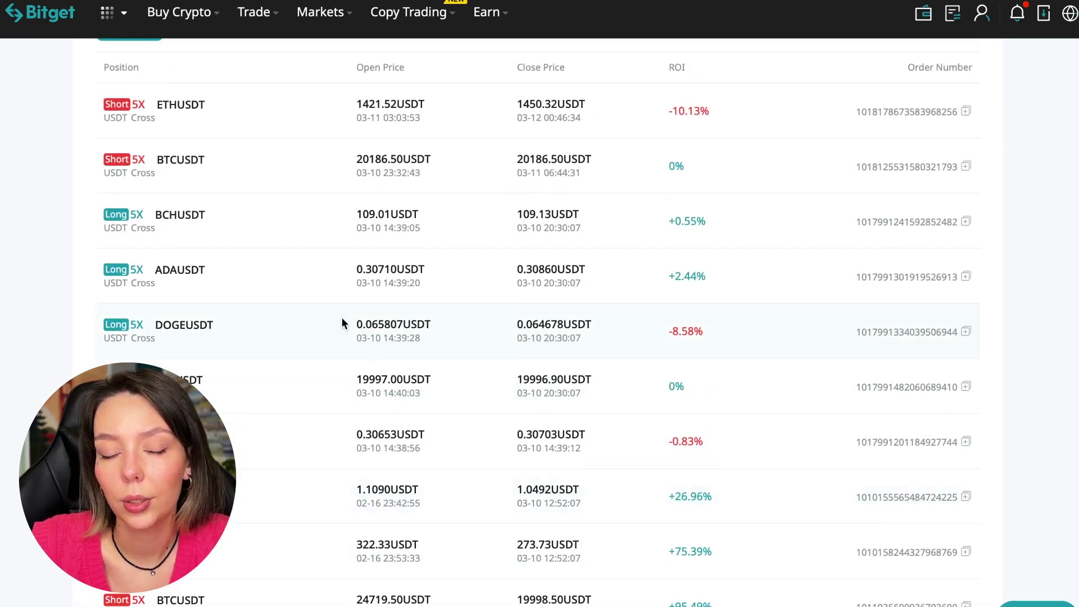
pyautogui.scroll(2, 342, 318)
pyautogui.scroll(-3, 342, 318)
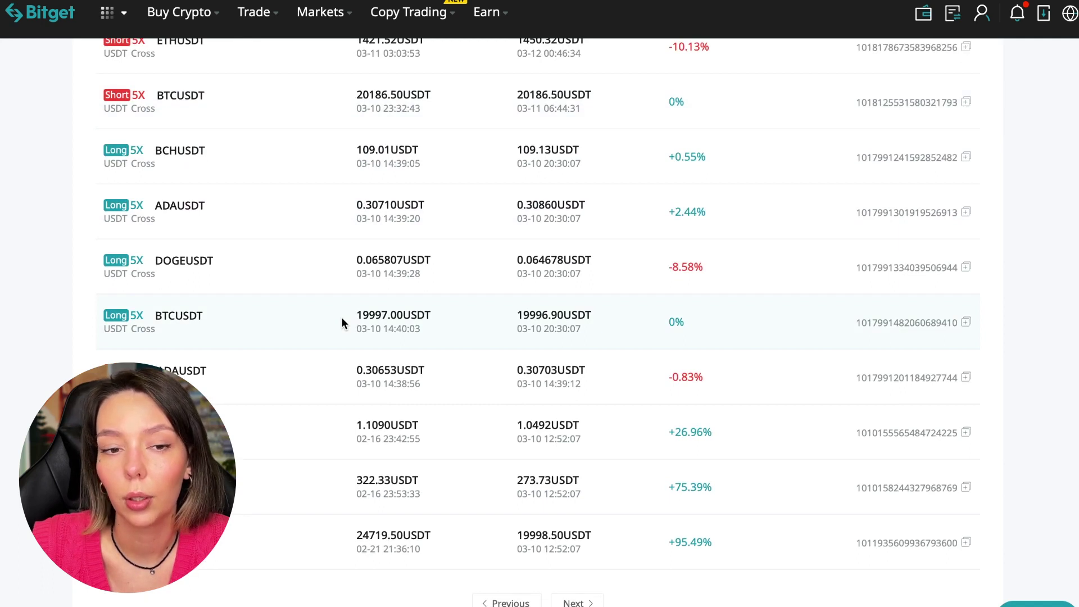
pyautogui.scroll(-2, 787, 439)
pyautogui.moveTo(729, 413); pyautogui.dragTo(655, 404)
pyautogui.click(730, 417)
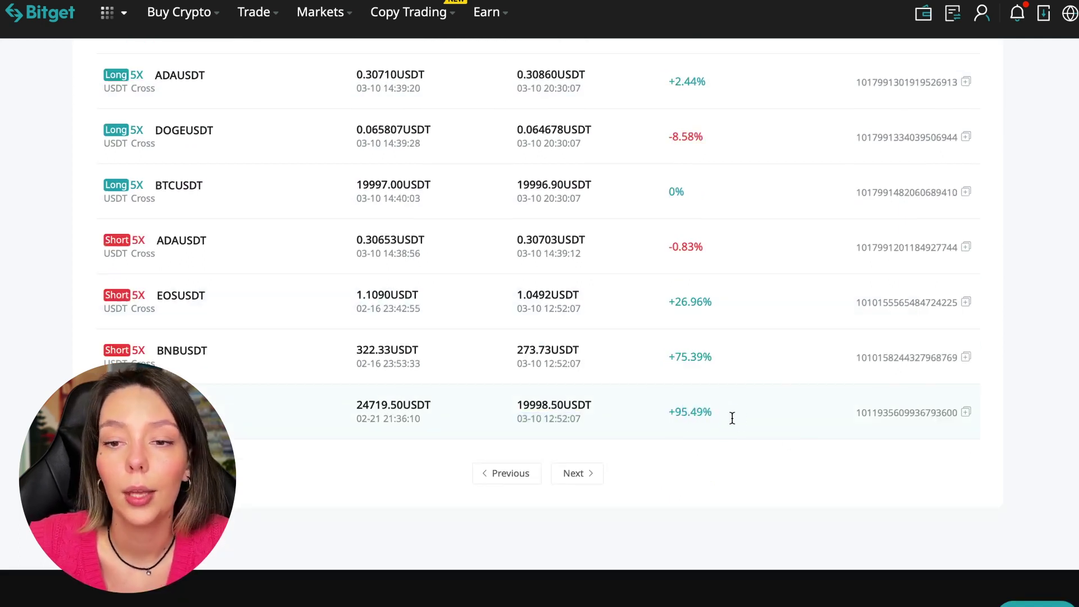
pyautogui.scroll(5, 749, 361)
pyautogui.scroll(-2, 300, 313)
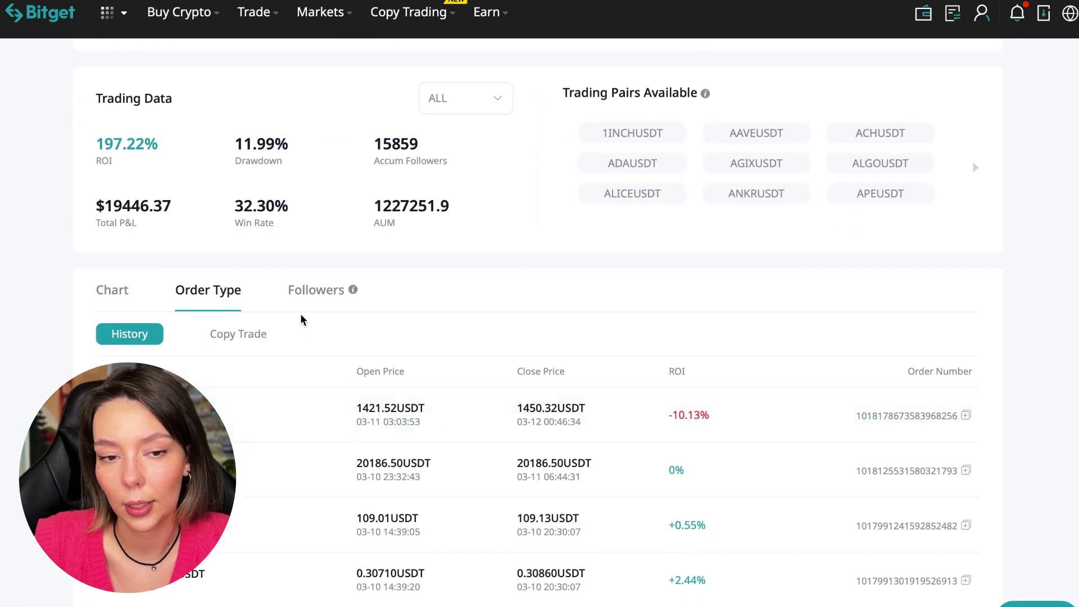
pyautogui.click(256, 336)
pyautogui.scroll(-2, 338, 355)
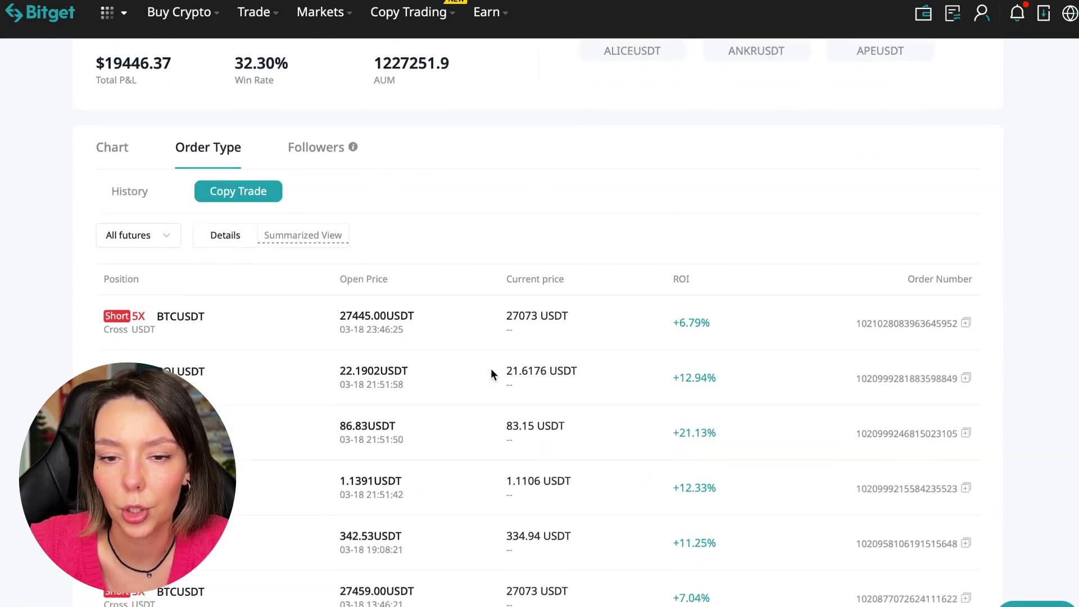
pyautogui.scroll(-1, 544, 455)
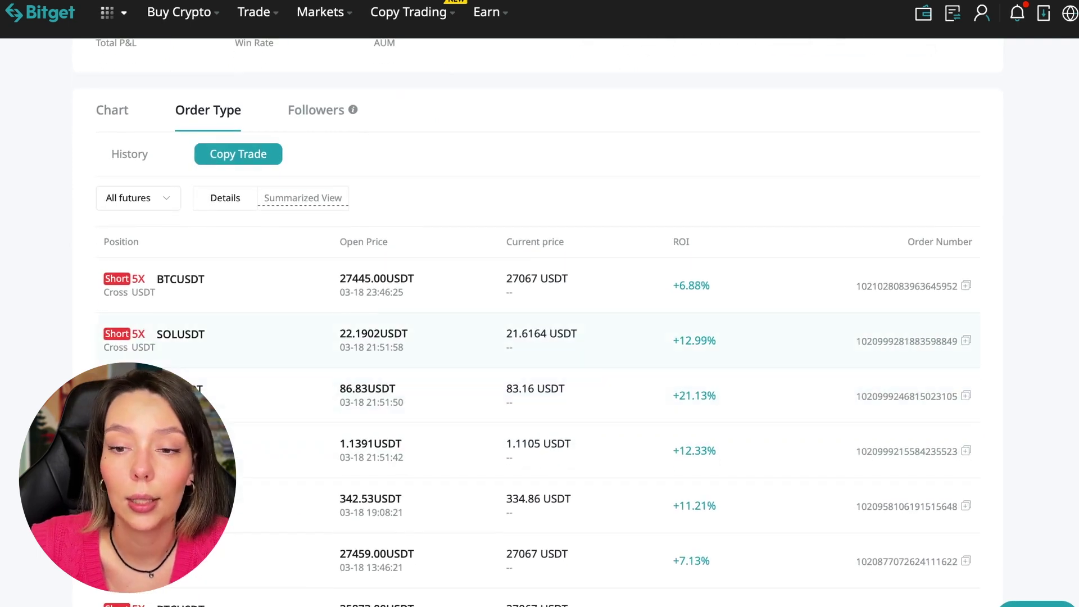
pyautogui.scroll(-3, 293, 463)
pyautogui.scroll(-2, 293, 463)
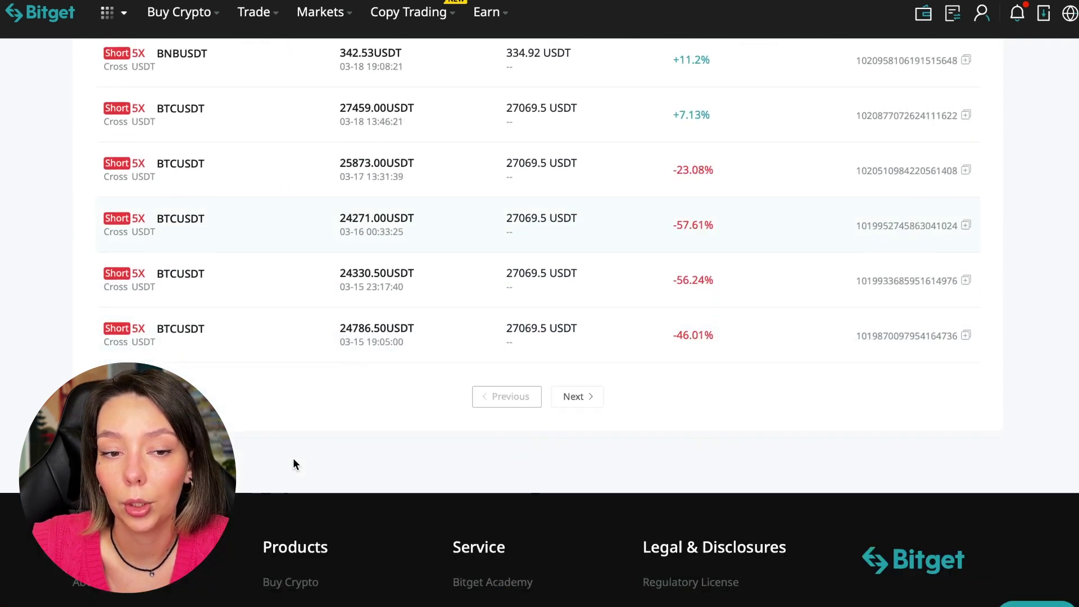
pyautogui.scroll(2, 293, 463)
pyautogui.scroll(2, 570, 185)
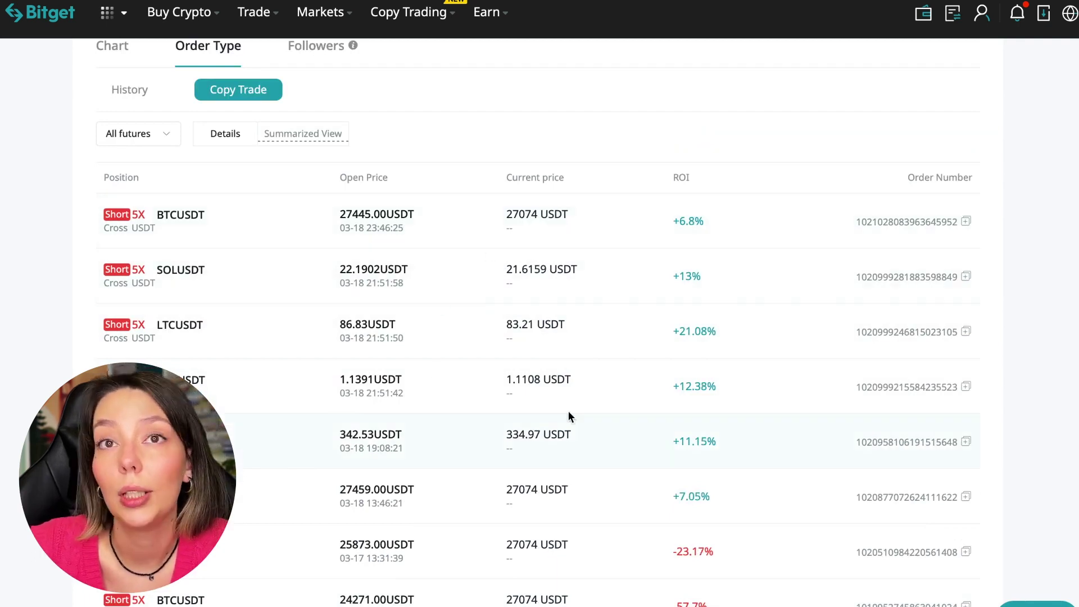
pyautogui.scroll(3, 587, 397)
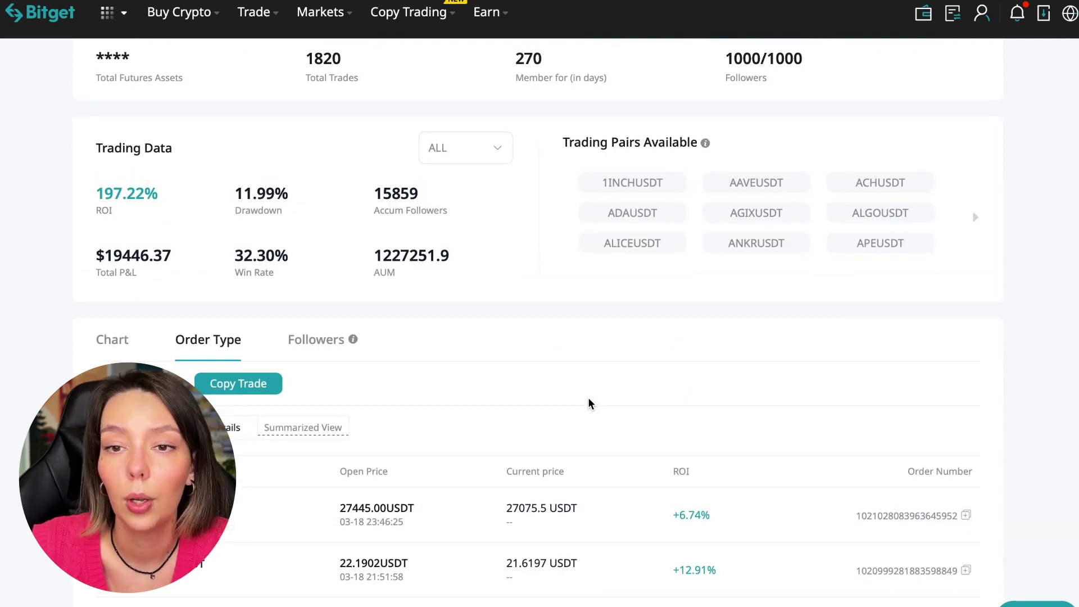
pyautogui.scroll(3, 588, 397)
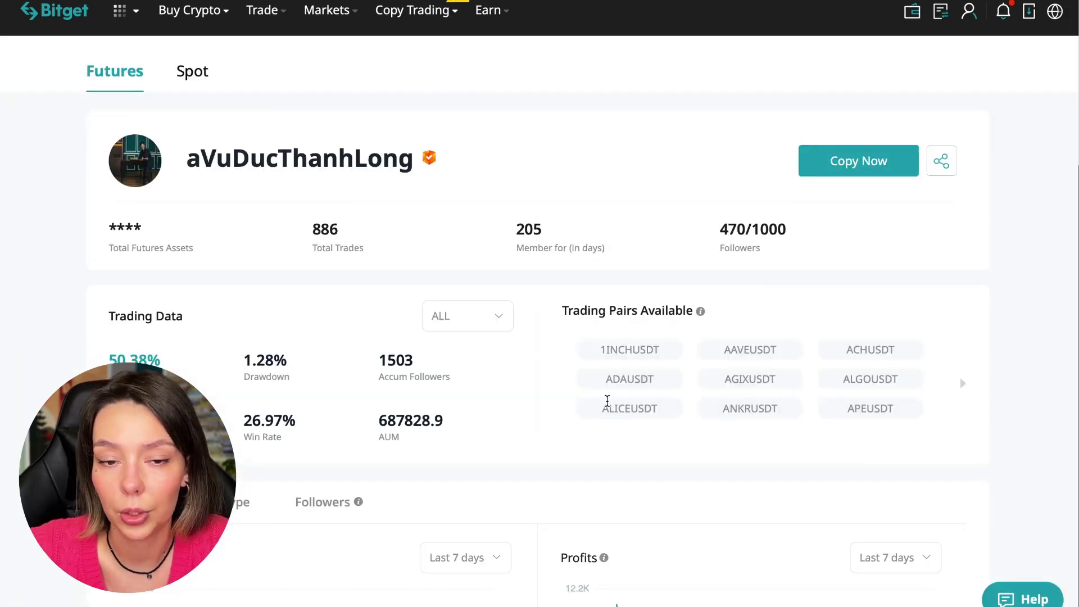
# Start copying the verified trader with 470/1000 followers using Copy Now.
pyautogui.click(854, 157)
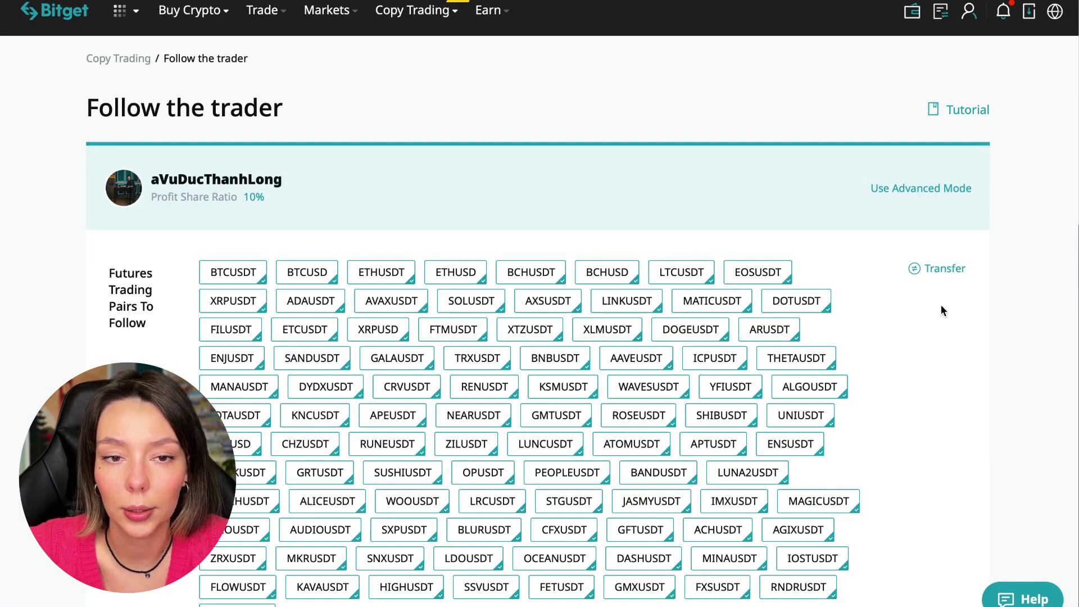
# Preview the Advanced Mode per-pair settings, then return to Basic Mode.
pyautogui.click(923, 193)
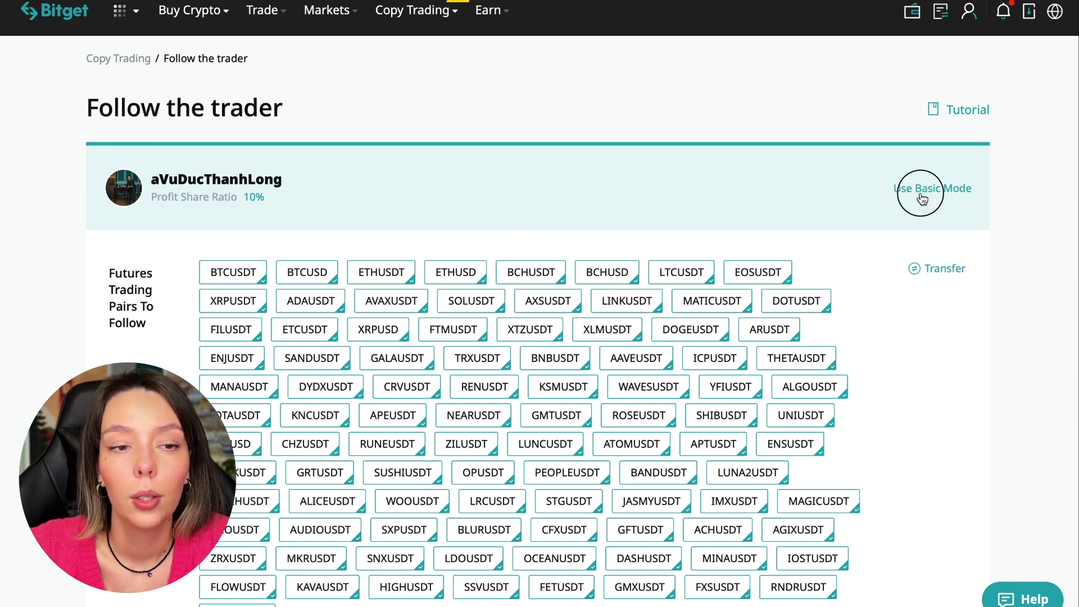
pyautogui.scroll(-4, 858, 280)
pyautogui.scroll(2, 857, 283)
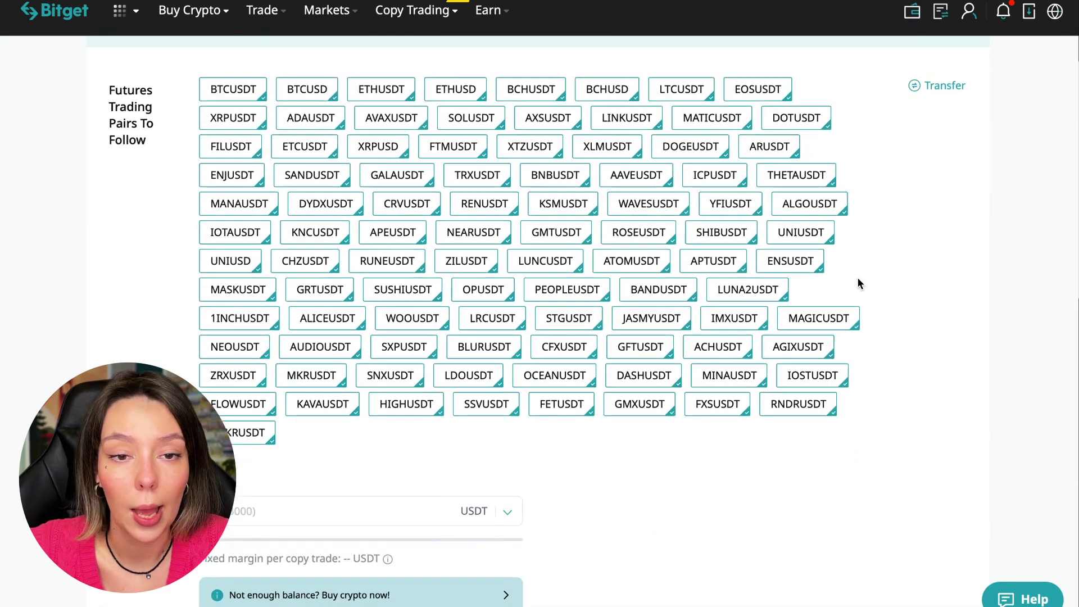
pyautogui.scroll(2, 858, 278)
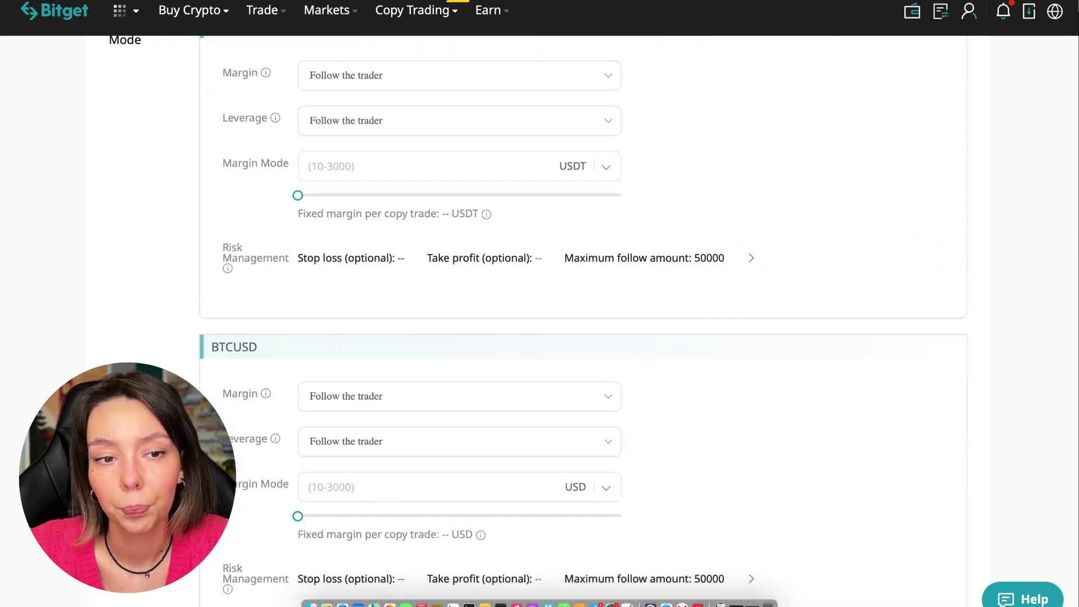
pyautogui.scroll(-5, 534, 374)
pyautogui.scroll(-2, 533, 367)
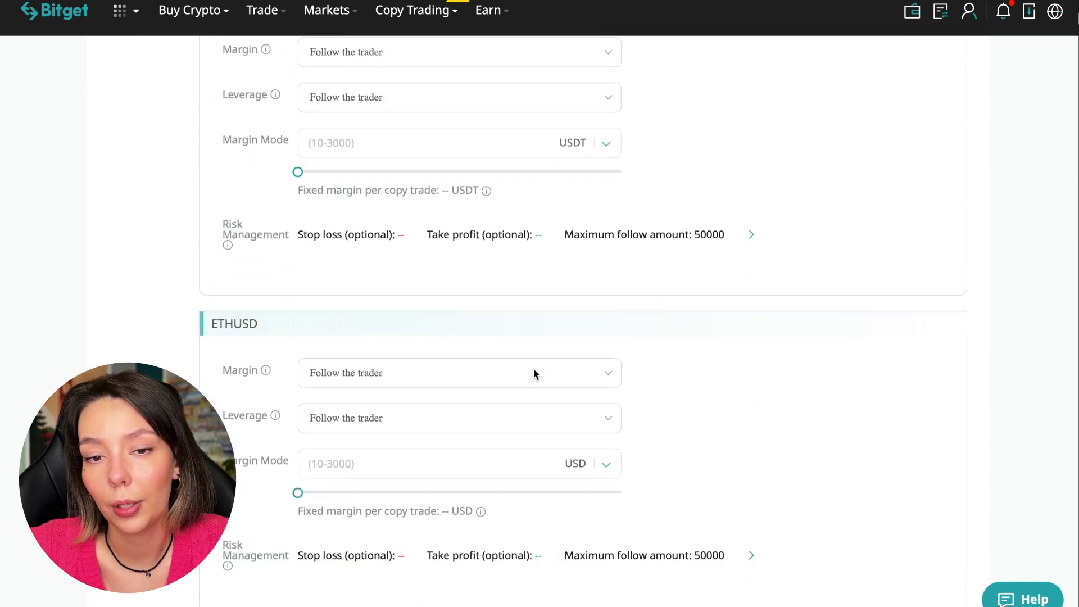
pyautogui.scroll(-2, 700, 395)
pyautogui.scroll(1, 700, 395)
pyautogui.scroll(-1, 701, 395)
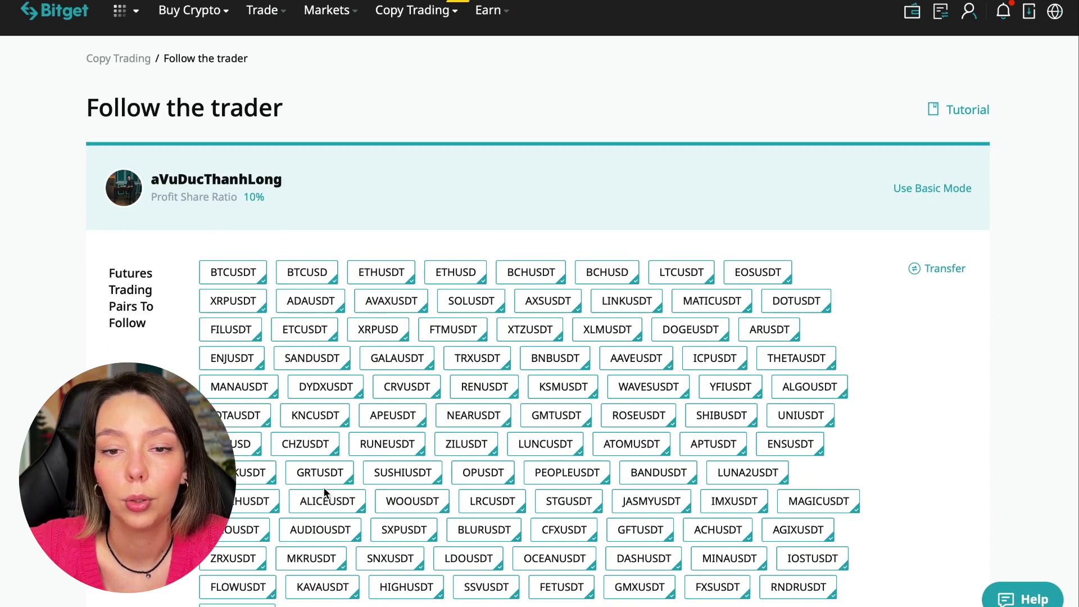
pyautogui.scroll(-3, 911, 477)
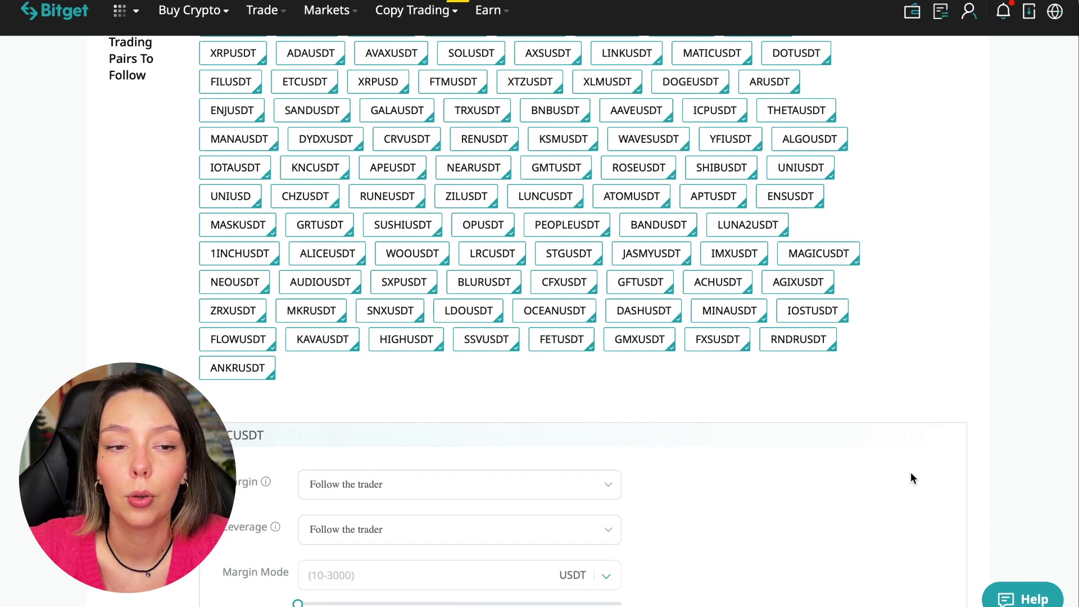
pyautogui.scroll(3, 912, 478)
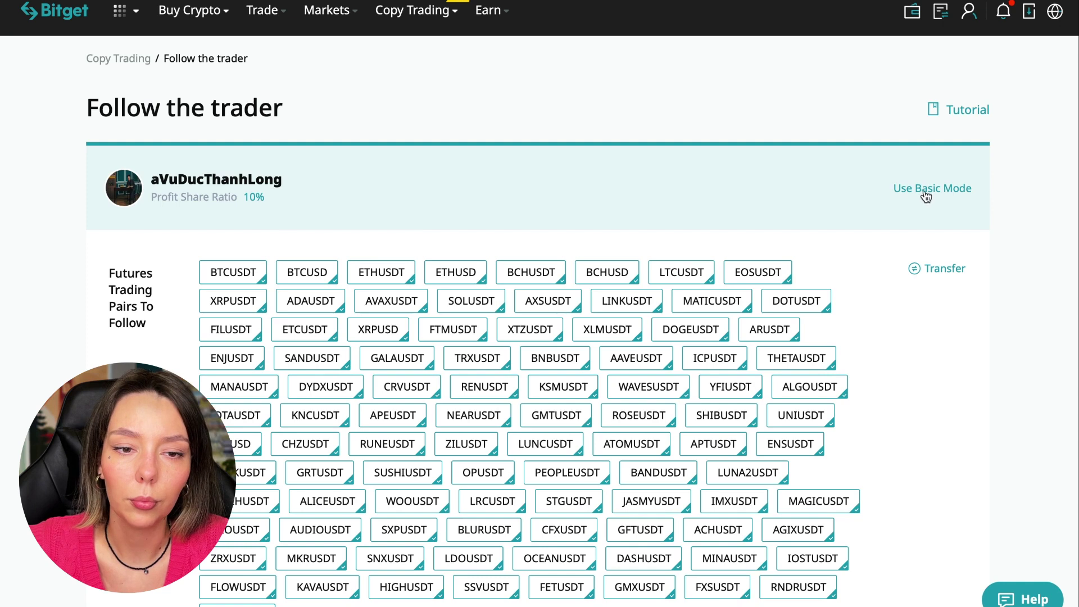
pyautogui.click(925, 196)
pyautogui.scroll(-3, 896, 356)
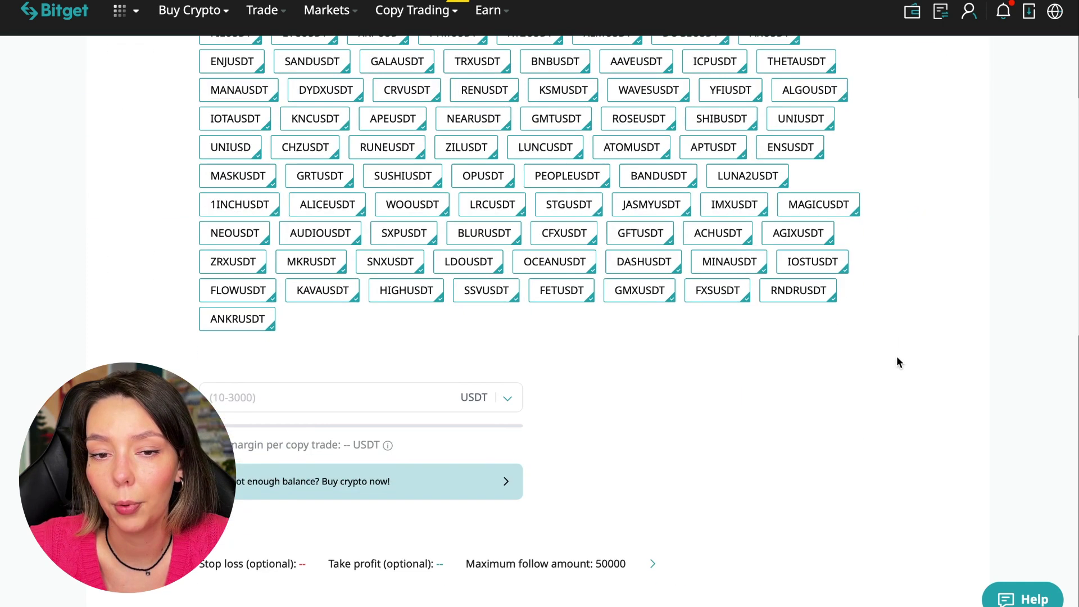
pyautogui.scroll(4, 896, 362)
pyautogui.scroll(-4, 896, 361)
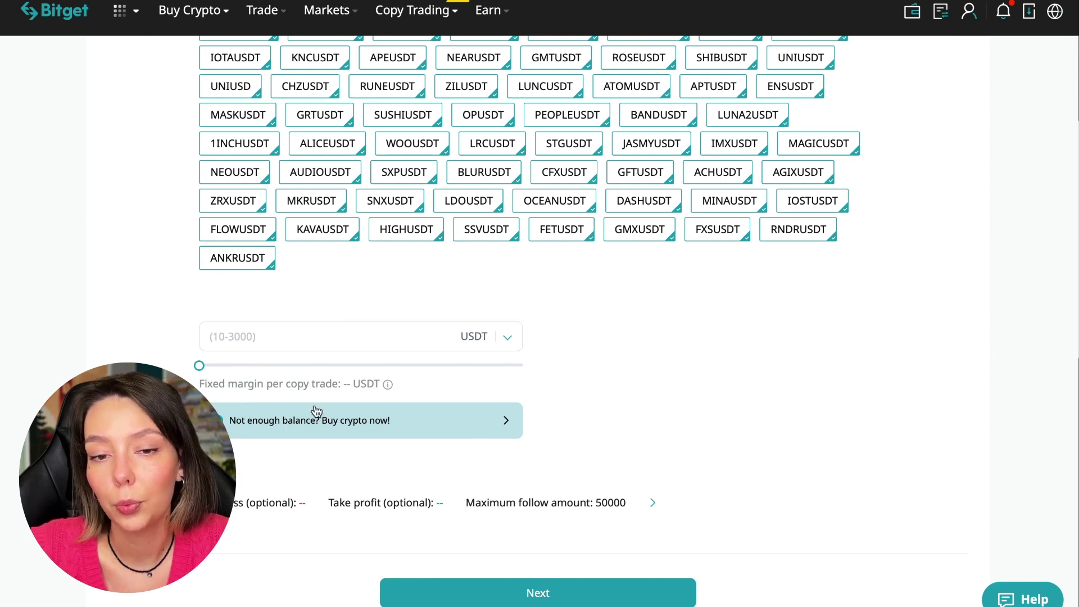
pyautogui.click(304, 343)
pyautogui.write('10')
pyautogui.click(649, 386)
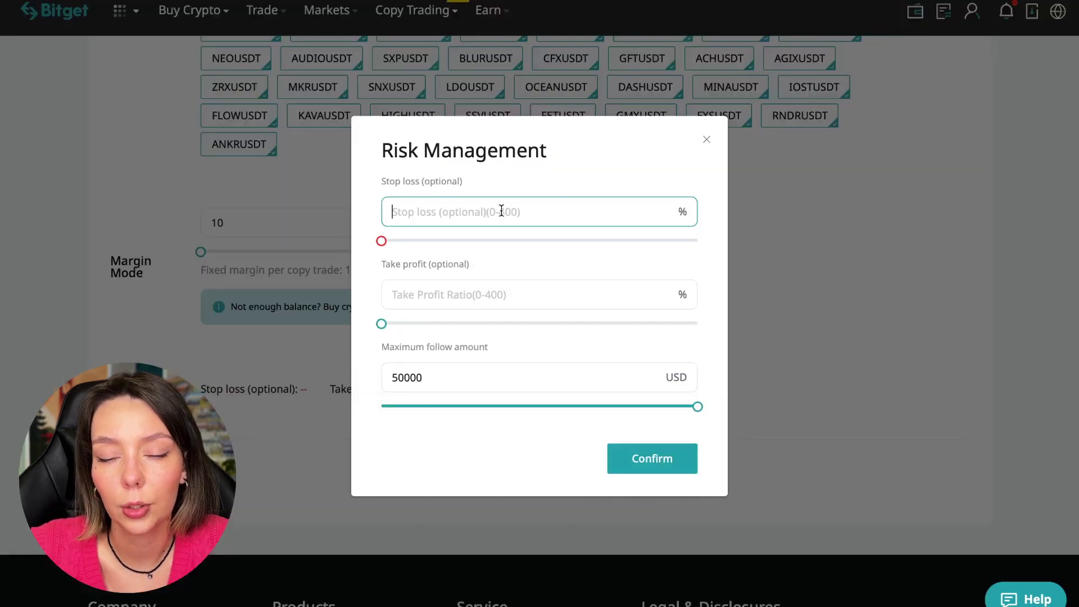
# Replace the 50000 maximum follow amount with 30 and confirm the risk settings.
pyautogui.click(513, 296)
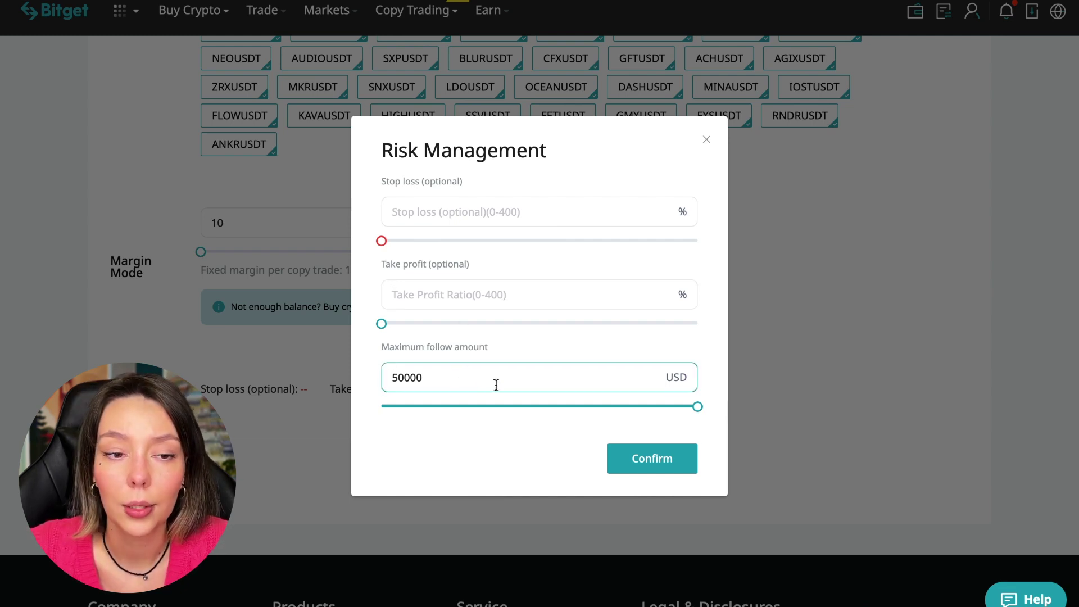
pyautogui.click(474, 380)
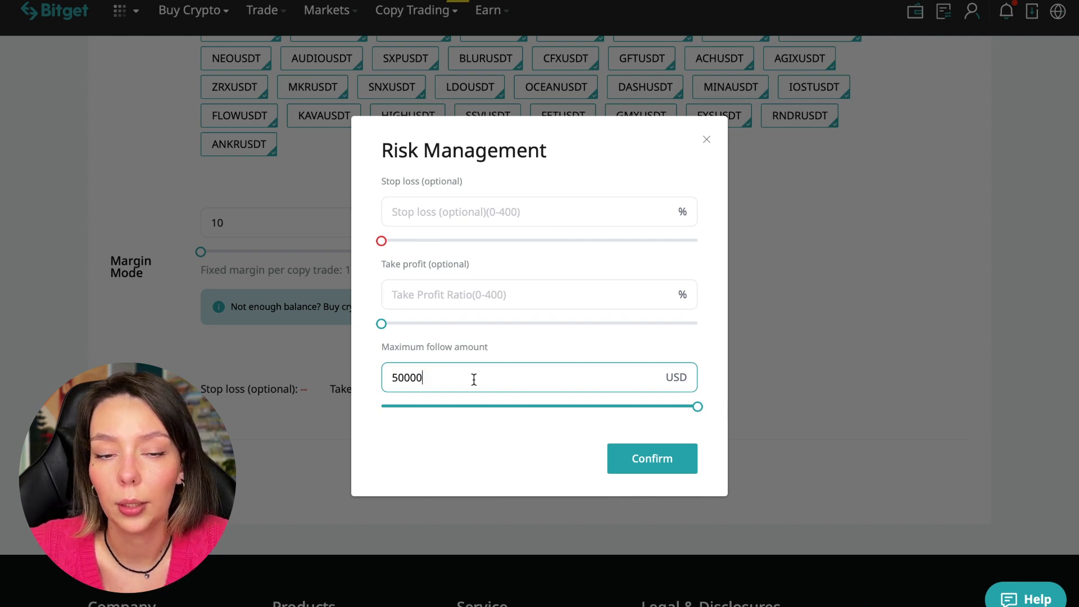
pyautogui.moveTo(697, 406); pyautogui.dragTo(356, 421)
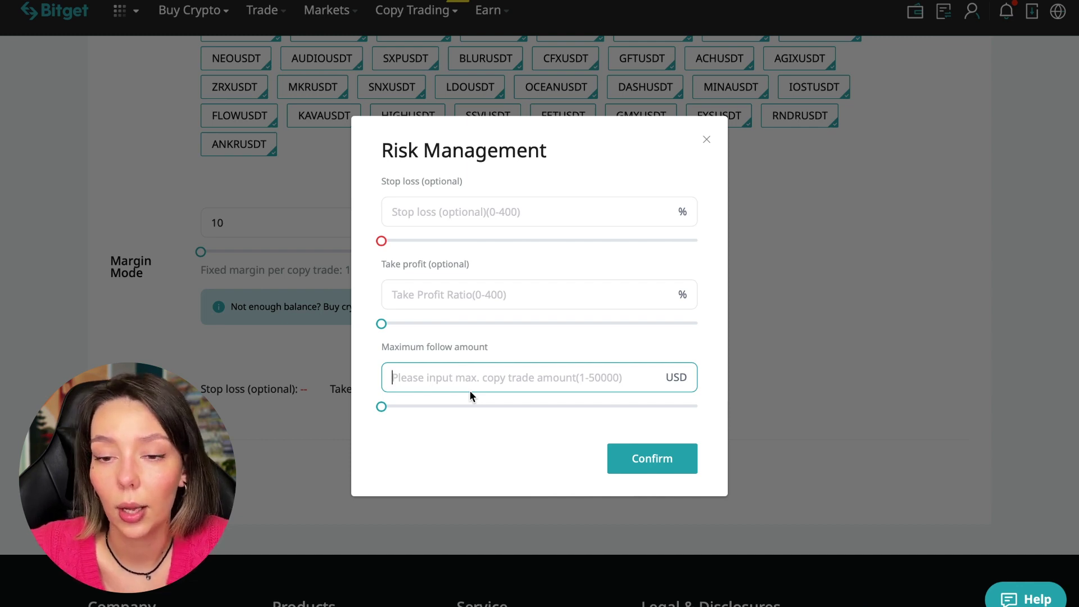
pyautogui.write('30')
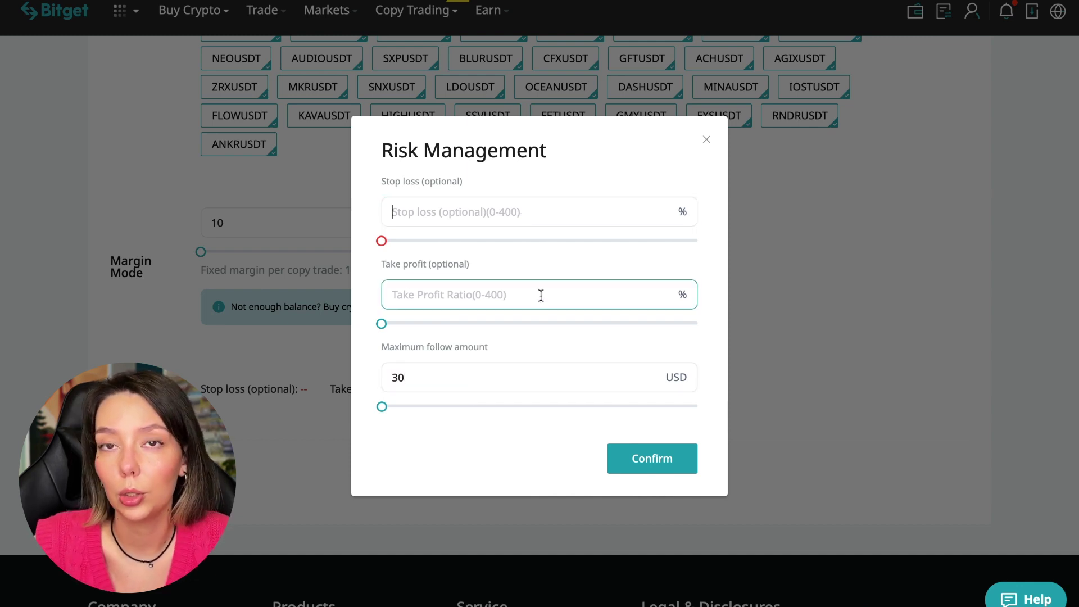
pyautogui.click(589, 215)
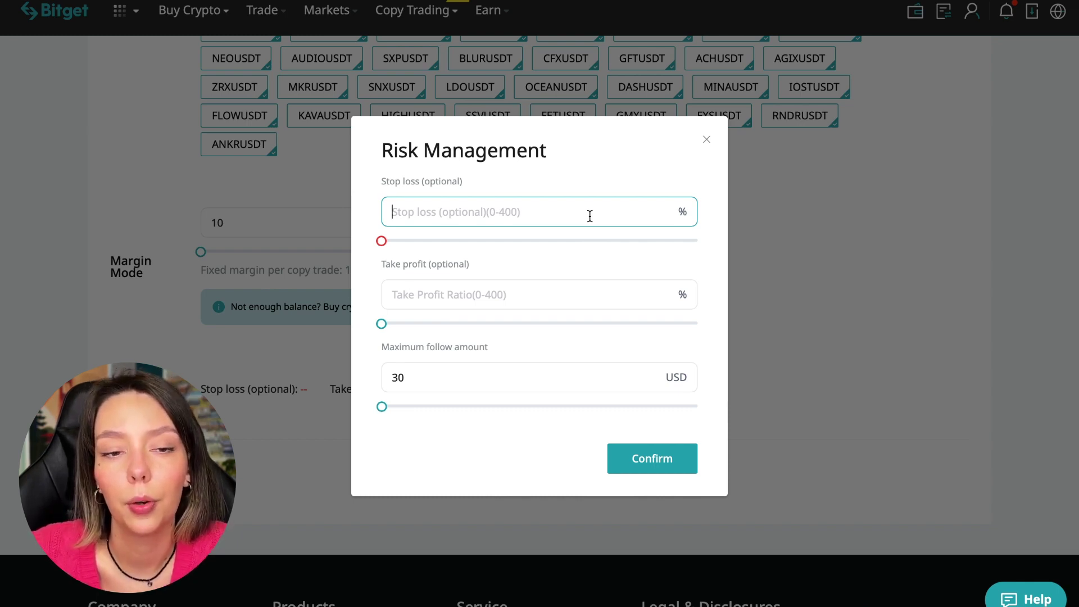
pyautogui.click(672, 469)
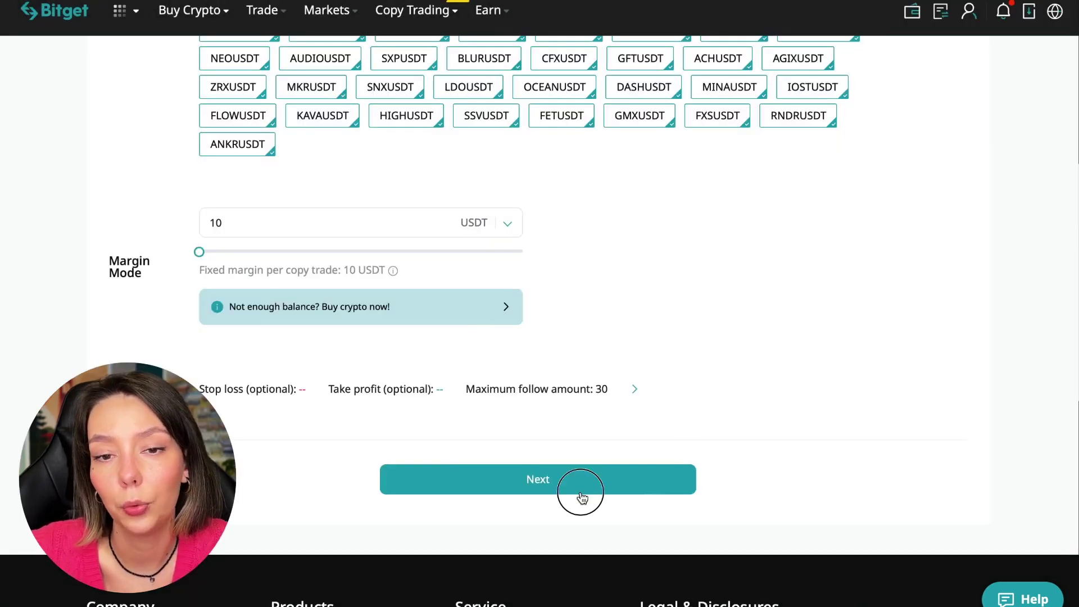
pyautogui.click(581, 479)
pyautogui.scroll(-3, 483, 337)
pyautogui.scroll(-2, 482, 338)
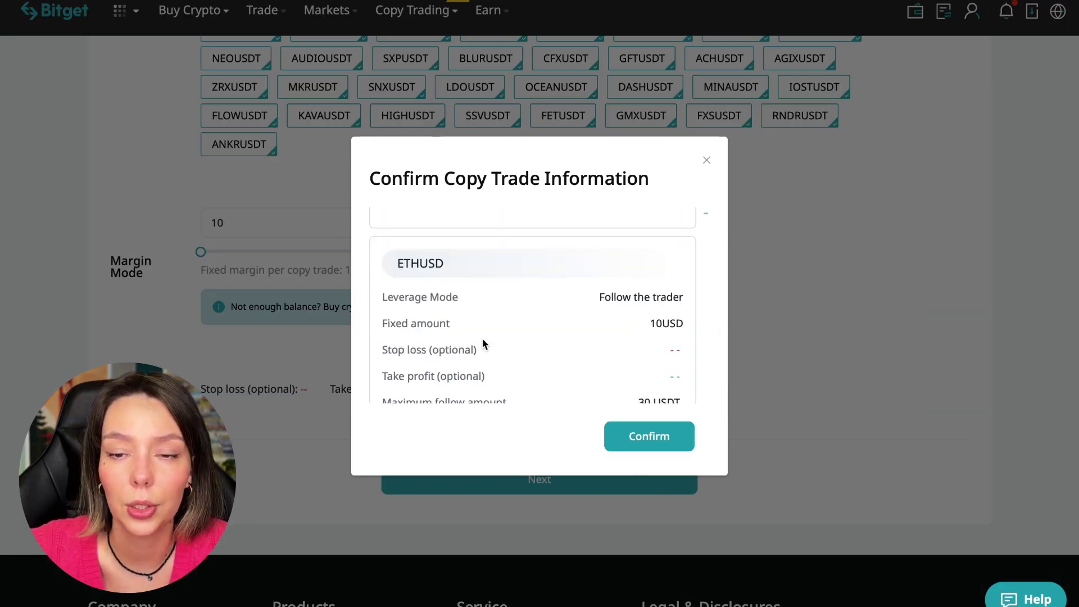
pyautogui.scroll(-3, 482, 338)
pyautogui.scroll(-2, 482, 338)
pyautogui.scroll(-2, 482, 339)
pyautogui.click(661, 441)
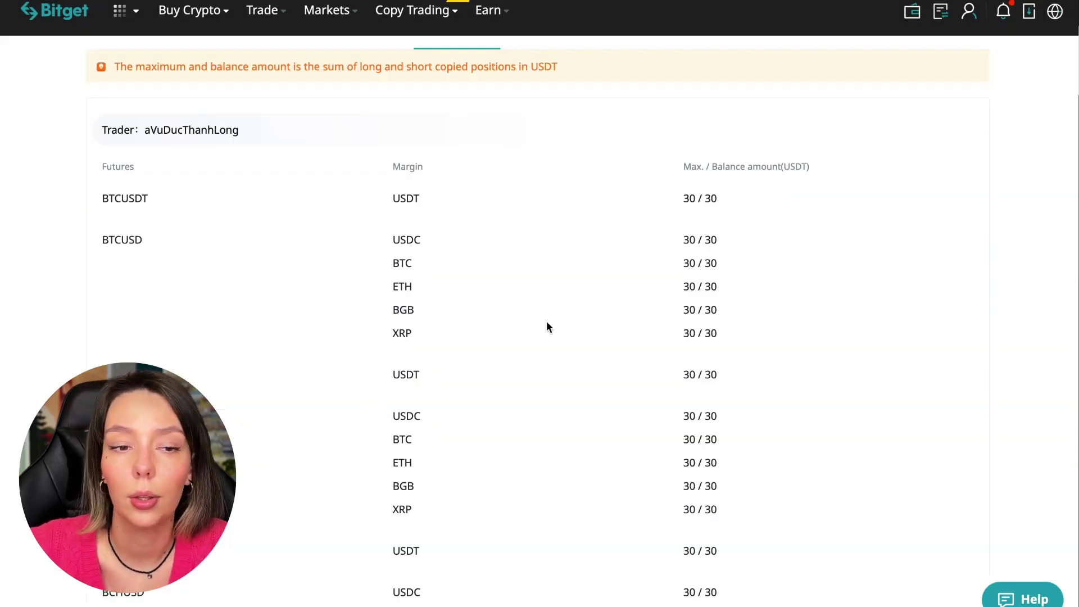
pyautogui.scroll(-5, 545, 325)
pyautogui.scroll(-5, 536, 410)
pyautogui.scroll(3, 535, 410)
pyautogui.scroll(2, 535, 410)
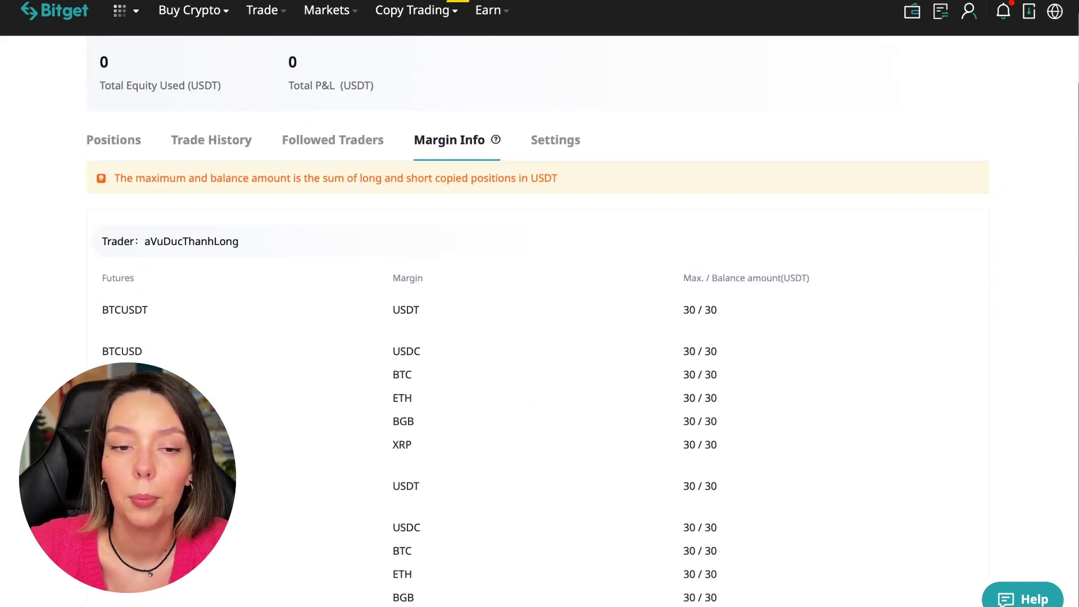
pyautogui.scroll(2, 536, 410)
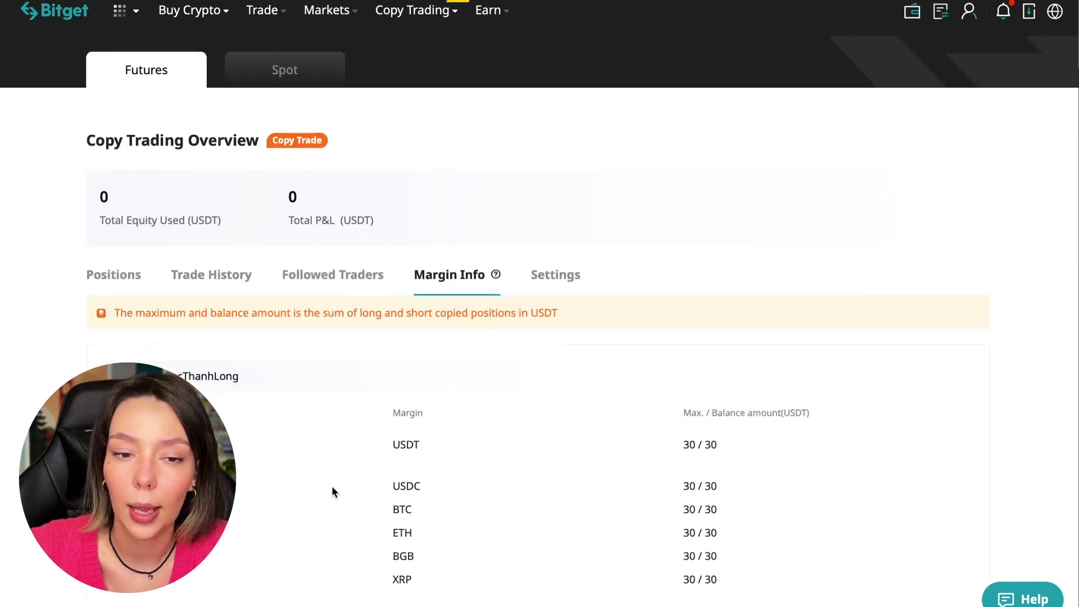
# Check the automatic unfollow setting, then view Positions showing 0 USDT equity and no positions.
pyautogui.click(573, 287)
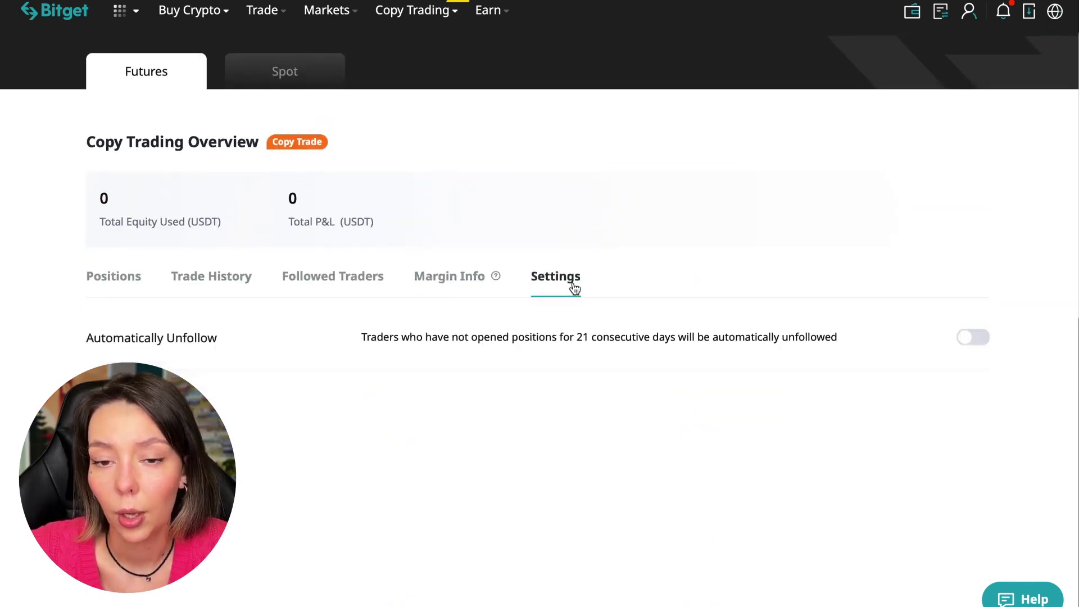
pyautogui.click(130, 281)
pyautogui.scroll(2, 473, 359)
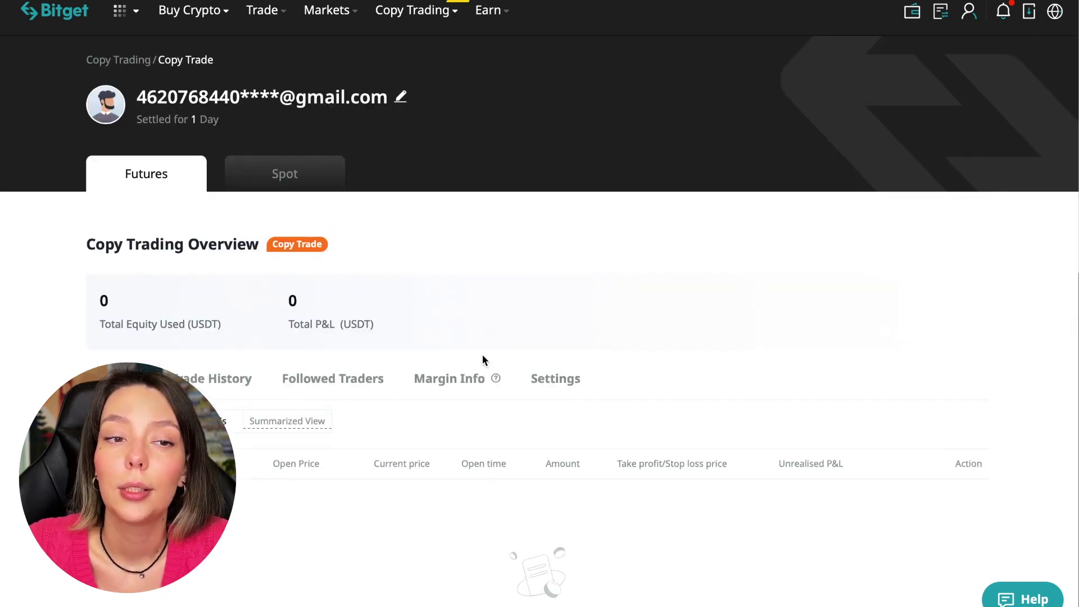